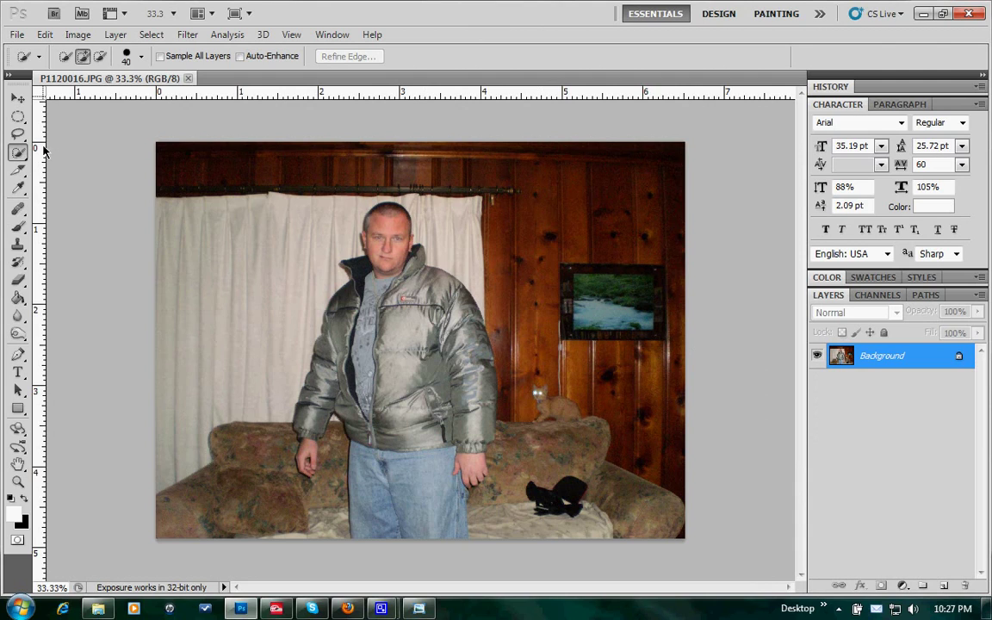
- Select the man with the Quick Selection tool, brushing over his jacket, body and right sleeve
click(18, 154)
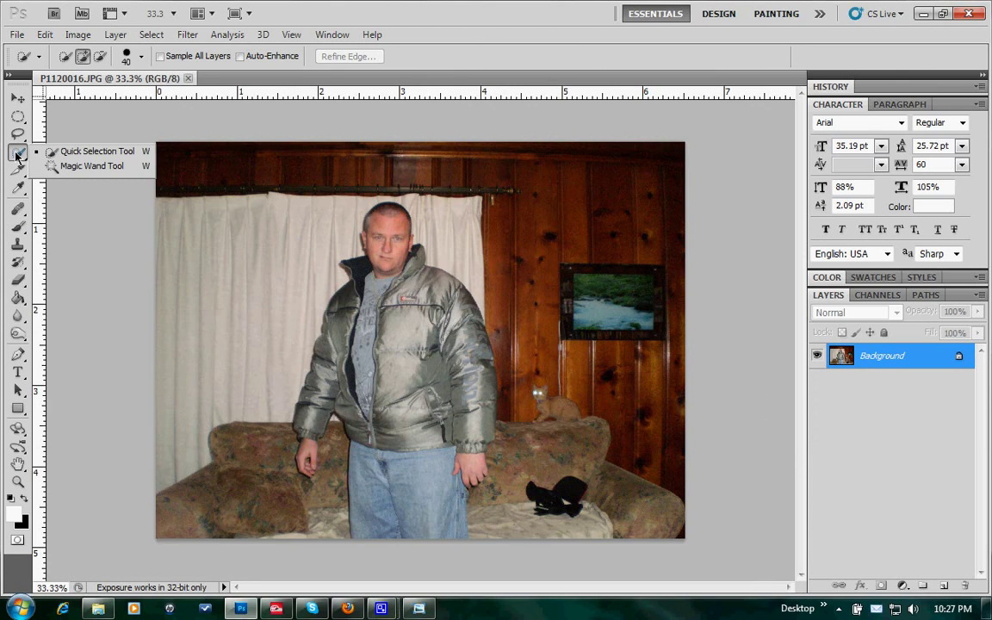
click(56, 151)
mouse_move(336, 360)
mouse_down()
mouse_move(369, 394)
mouse_move(388, 341)
mouse_move(380, 245)
mouse_move(467, 370)
mouse_move(478, 394)
mouse_move(473, 434)
mouse_move(426, 436)
mouse_move(420, 494)
mouse_move(387, 504)
mouse_move(356, 468)
mouse_move(352, 398)
mouse_move(324, 385)
mouse_move(309, 393)
mouse_move(308, 469)
mouse_up()
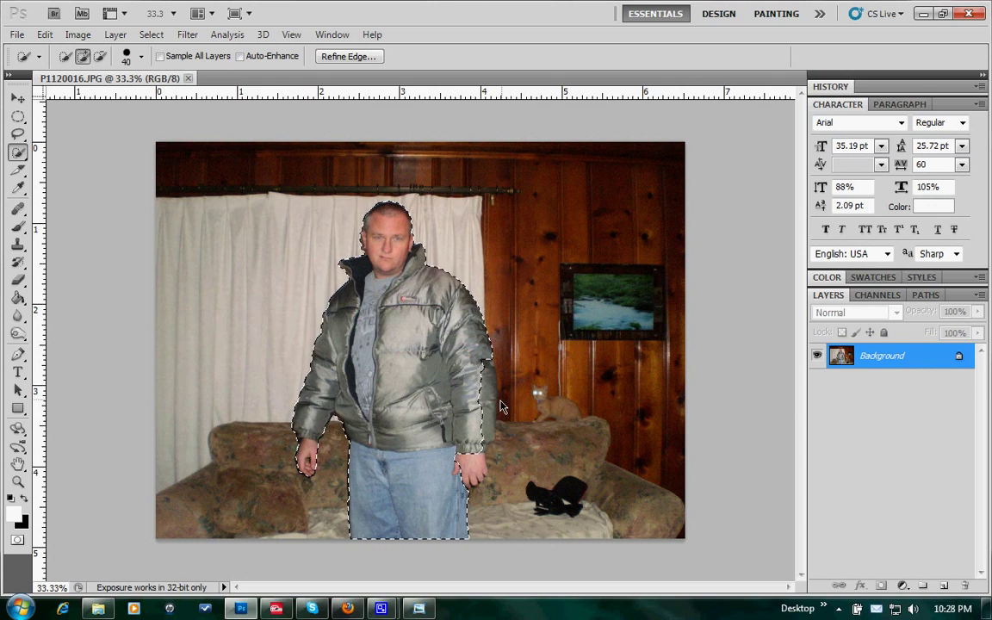
mouse_move(503, 406)
mouse_down()
mouse_move(482, 427)
mouse_move(469, 472)
mouse_up()
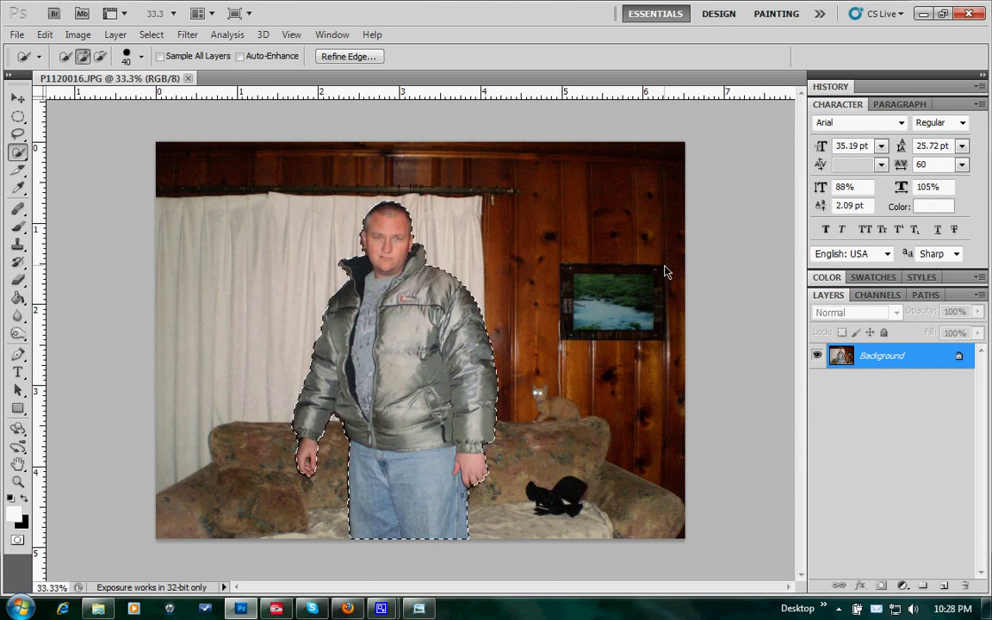
- Invert the selection and copy the background to Layer 1, toggling Background visibility to check
key(ctrl+shift+i)
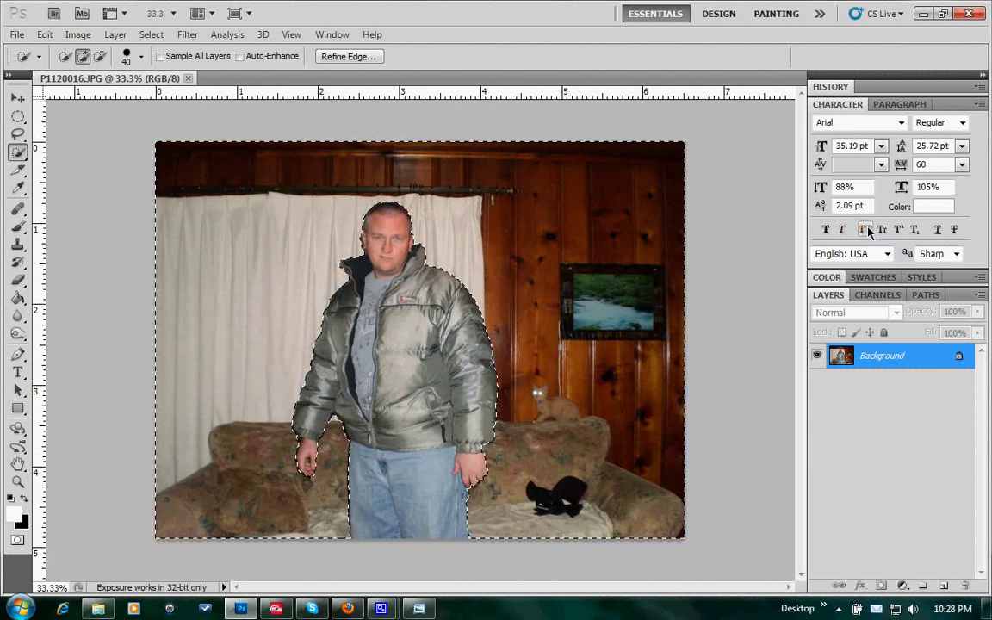
key(ctrl+j)
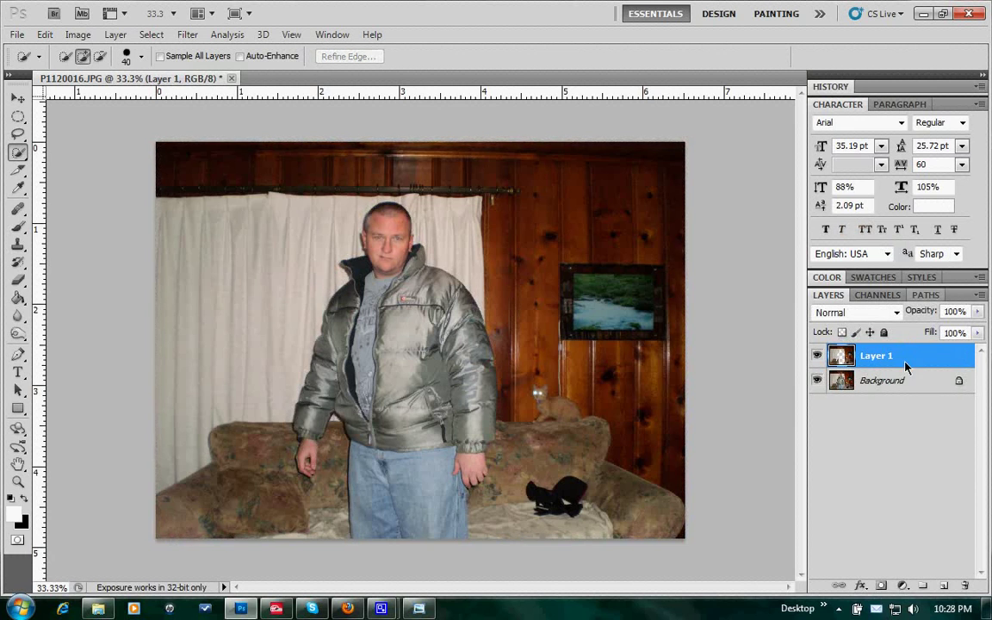
click(820, 381)
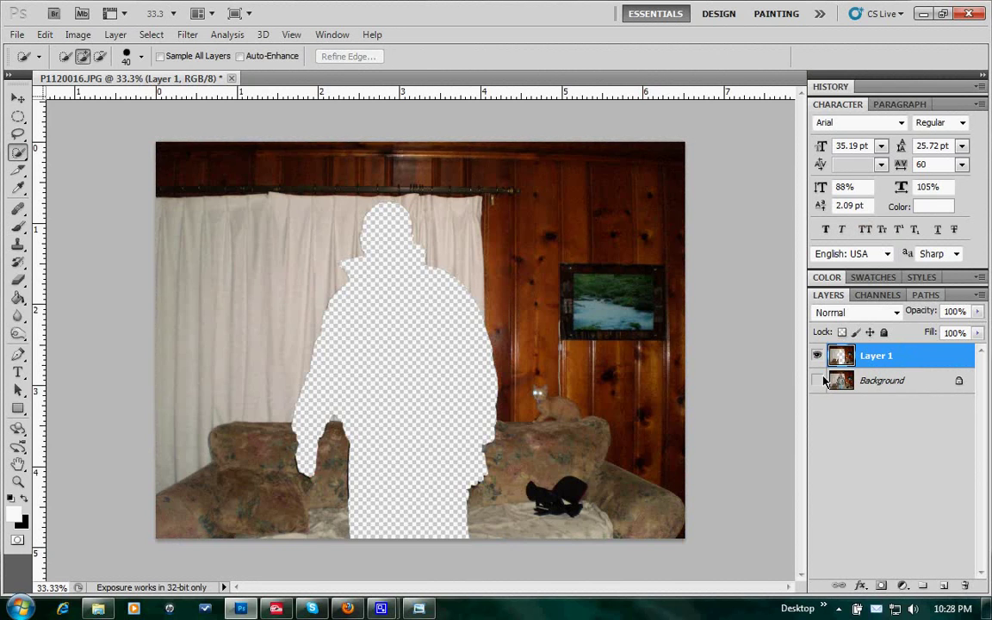
click(820, 381)
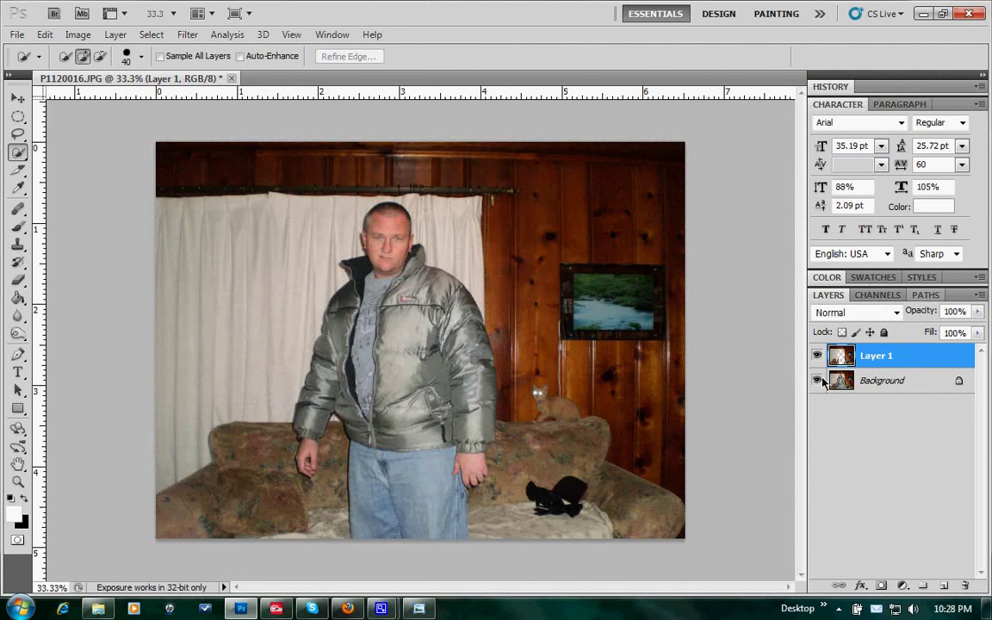
- Apply a Gaussian Blur of 12.0 pixels radius to Layer 1
click(820, 381)
click(819, 381)
click(190, 35)
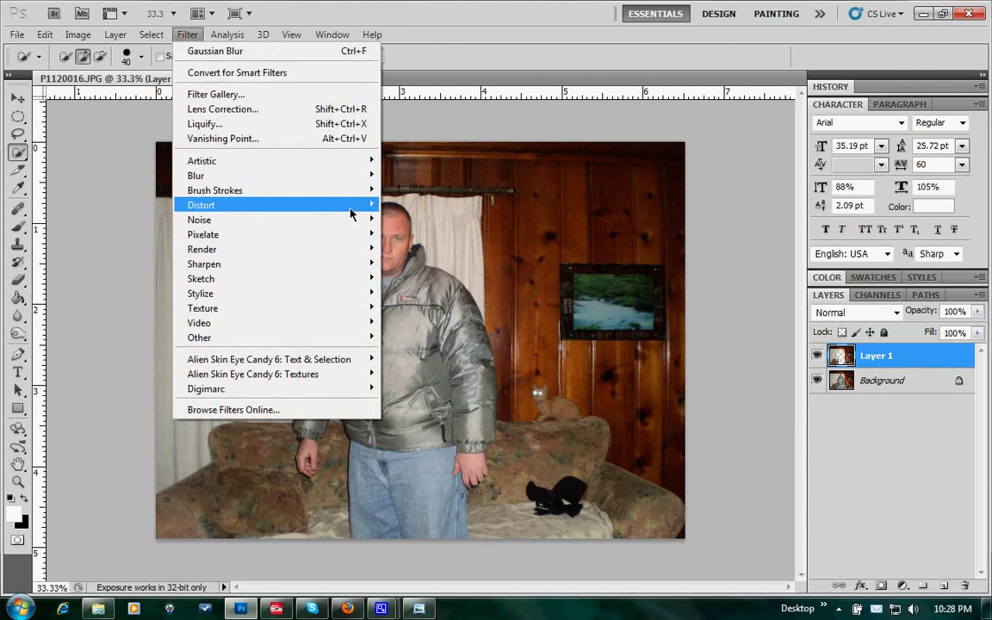
mouse_move(369, 179)
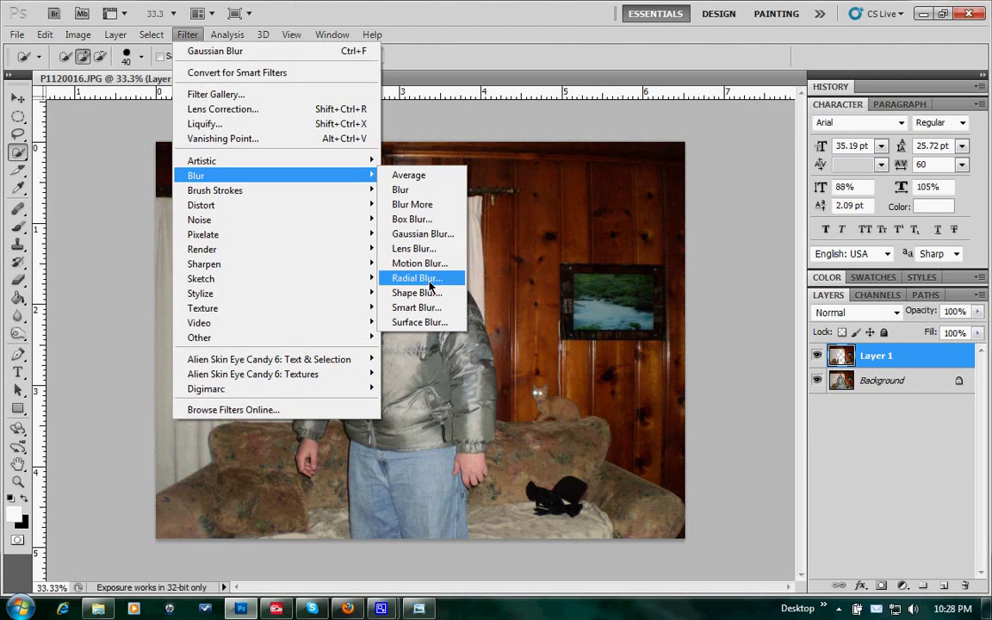
click(413, 238)
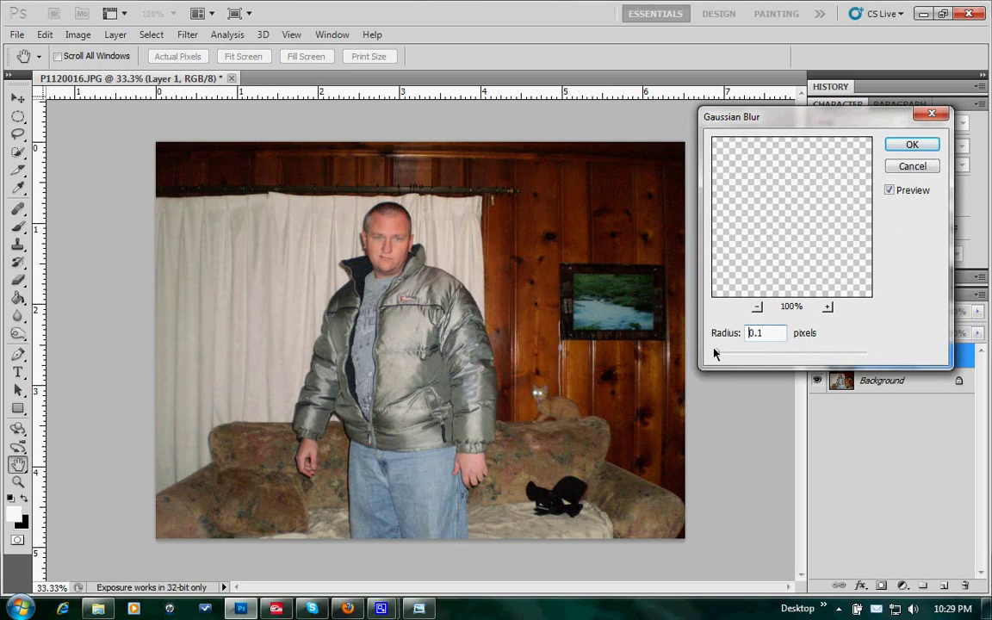
drag(713, 352, 771, 354)
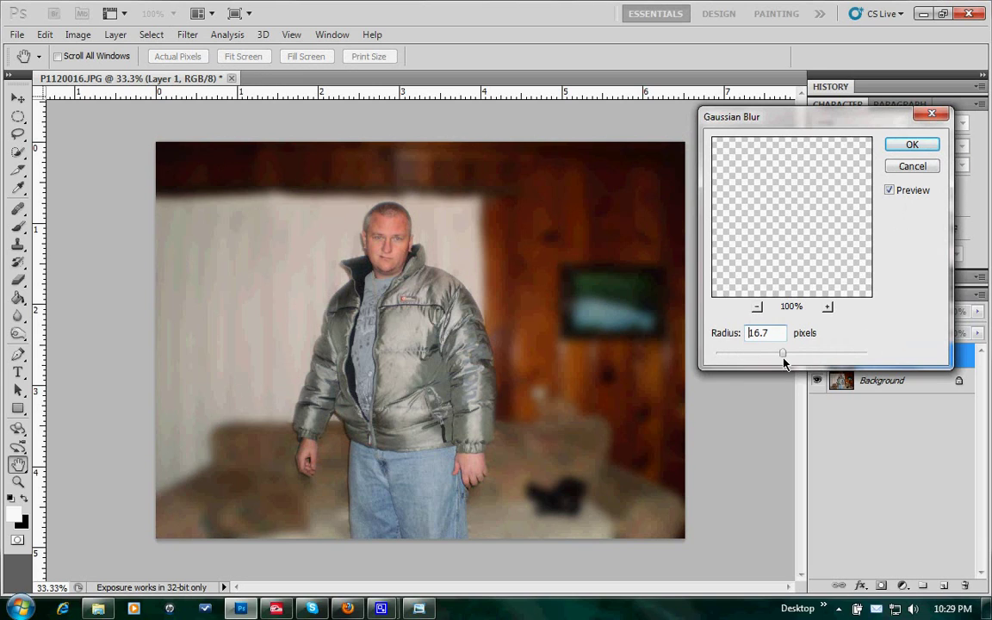
drag(784, 361, 780, 362)
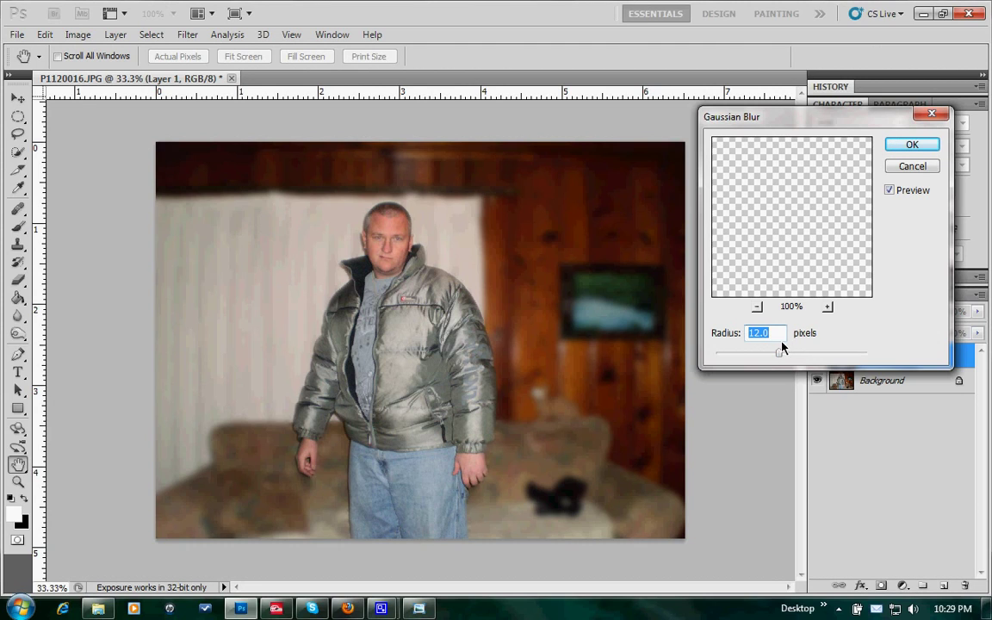
click(911, 146)
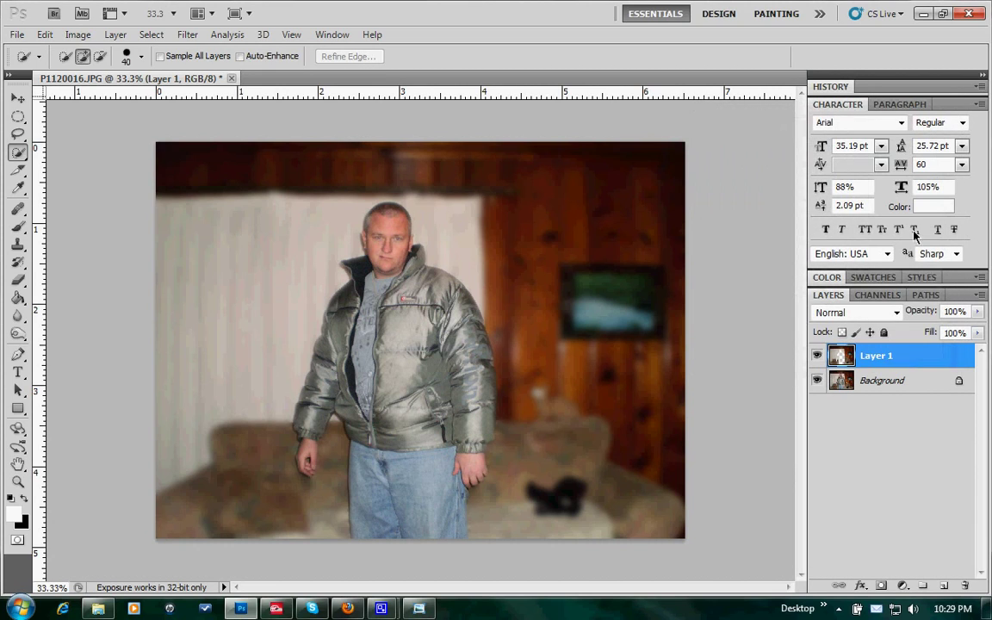
- On the Background layer, open Photo Filter and try a dark brownish-grey custom colour
click(922, 387)
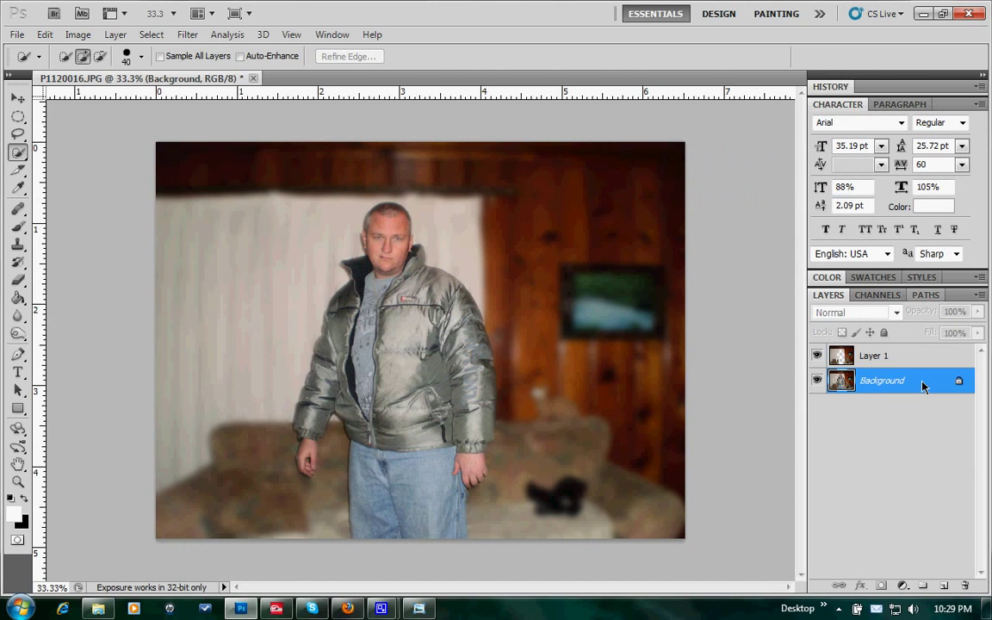
click(82, 57)
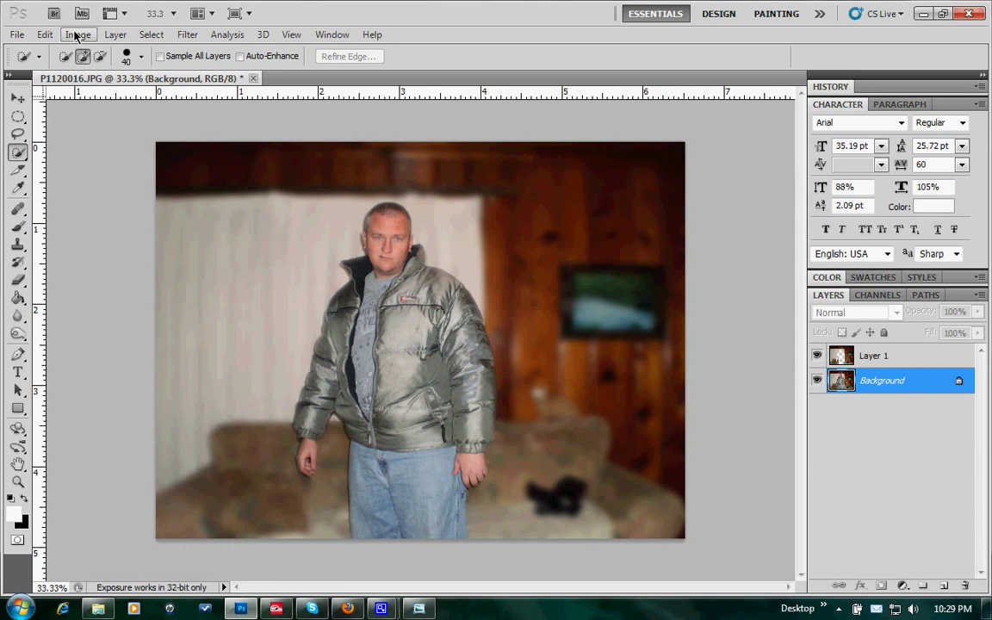
click(79, 37)
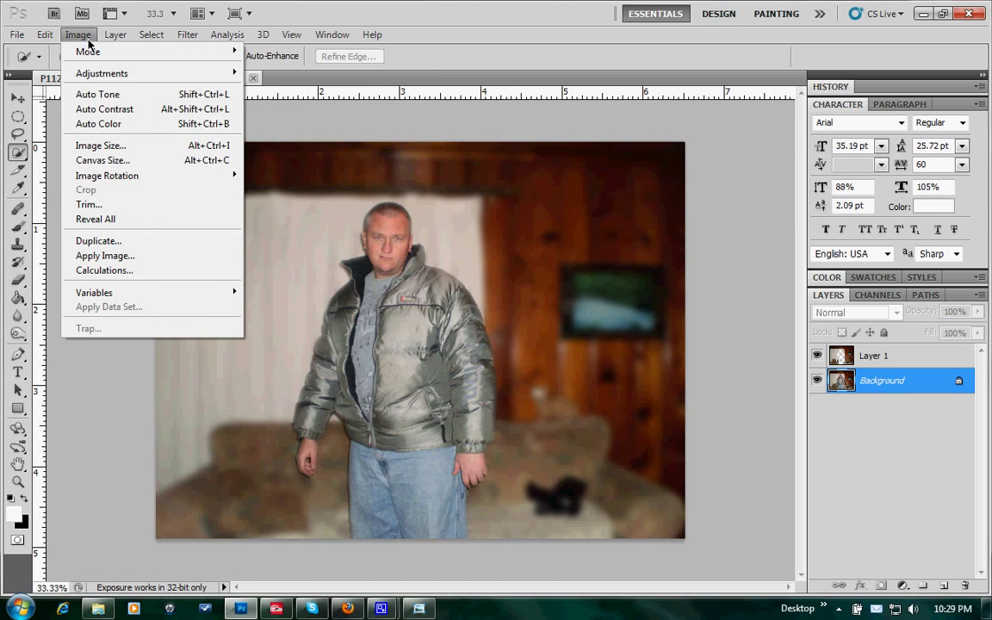
mouse_move(179, 79)
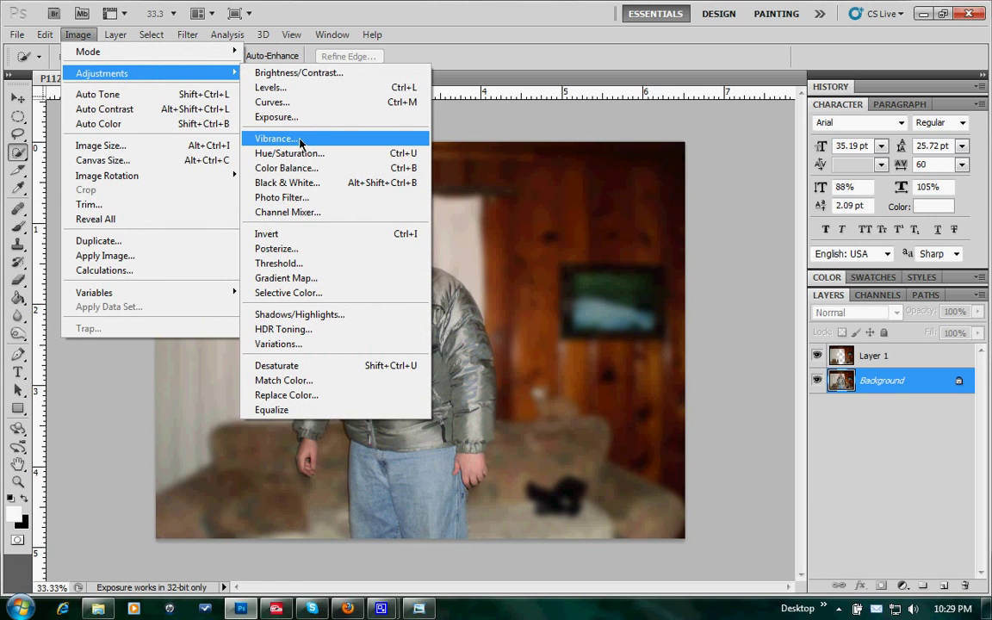
click(299, 198)
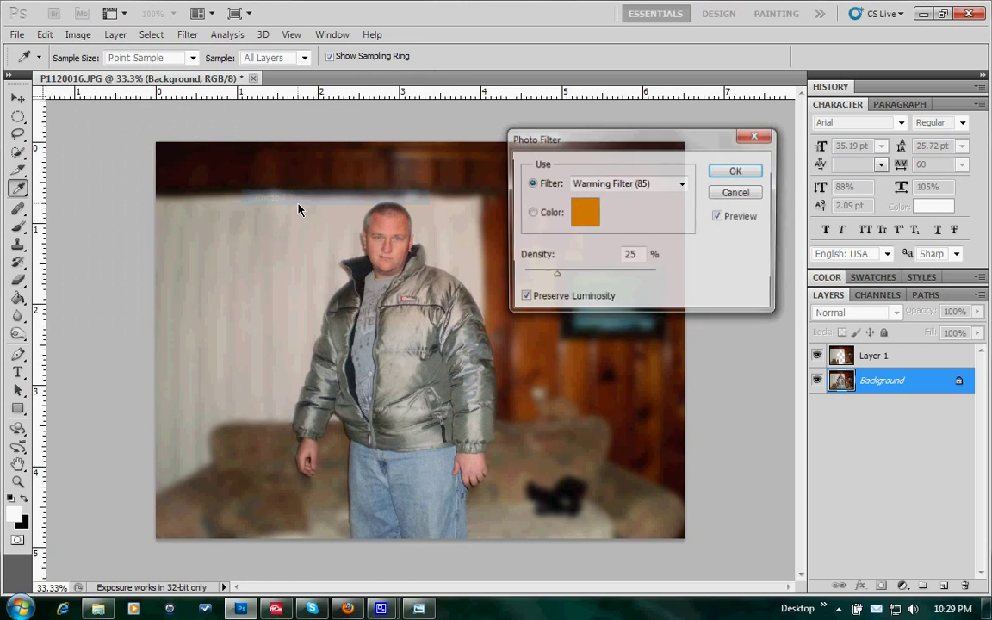
click(583, 214)
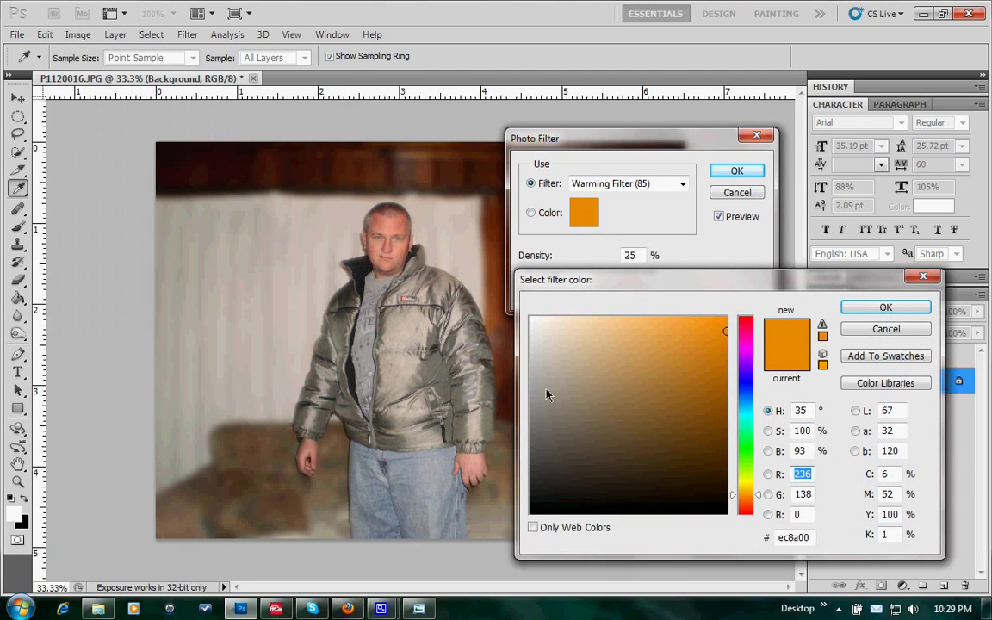
click(553, 469)
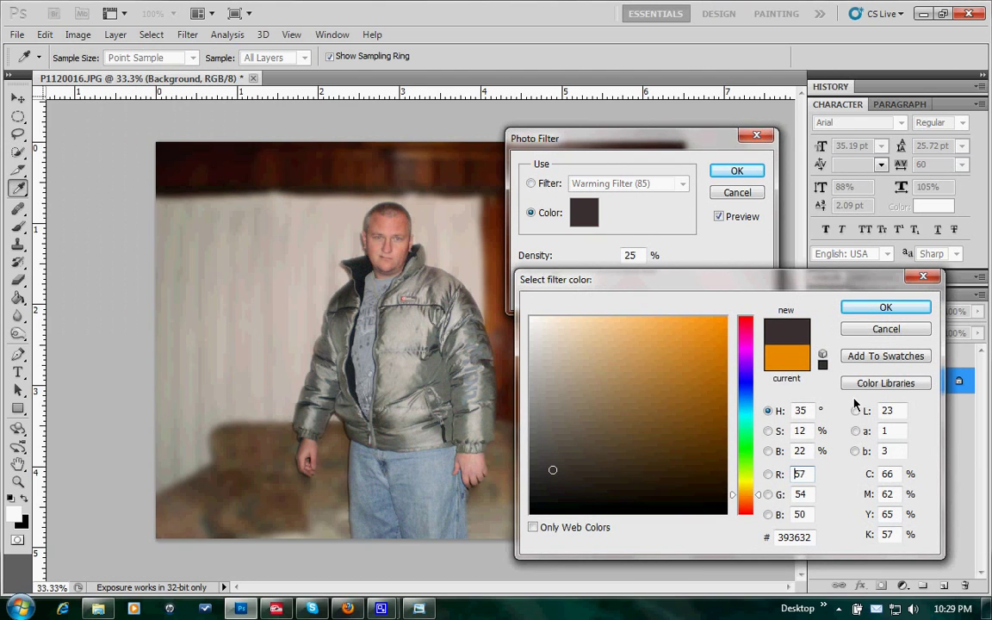
click(872, 309)
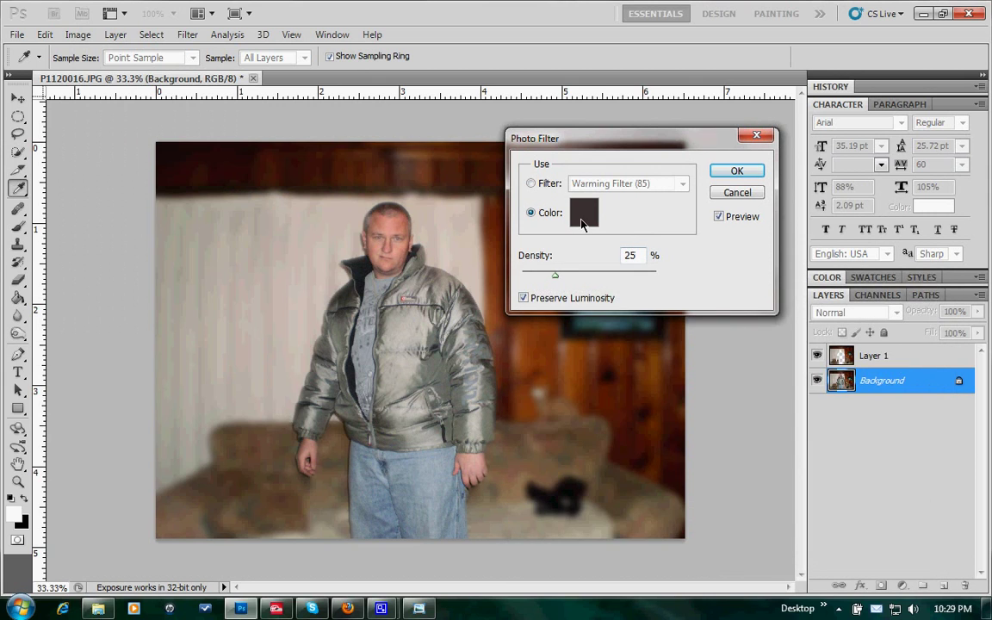
- Try a magenta filter colour, then settle on dark grey 564d53 at 44% density
click(584, 213)
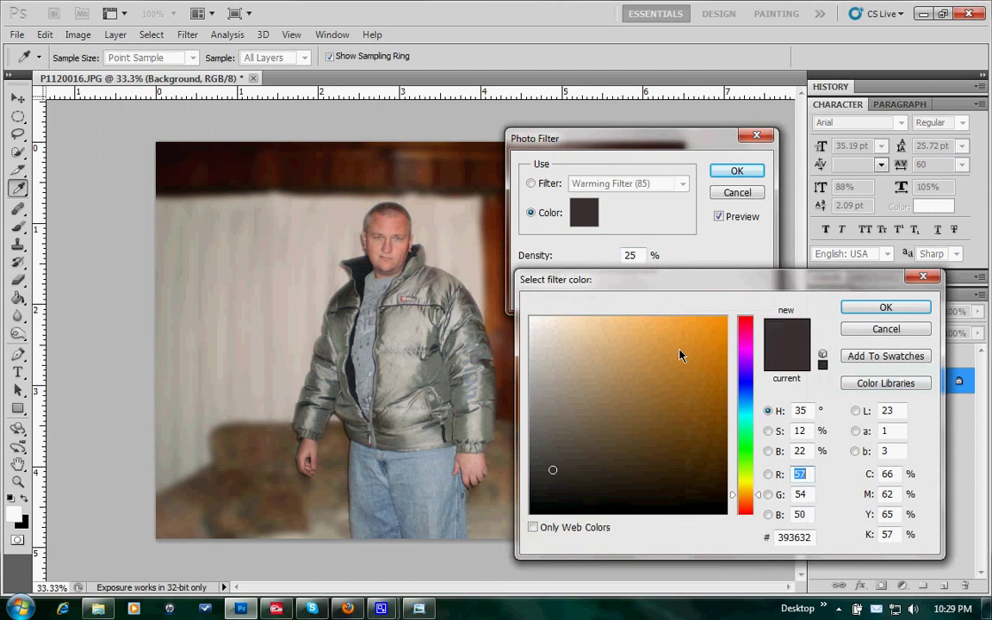
click(745, 336)
click(723, 333)
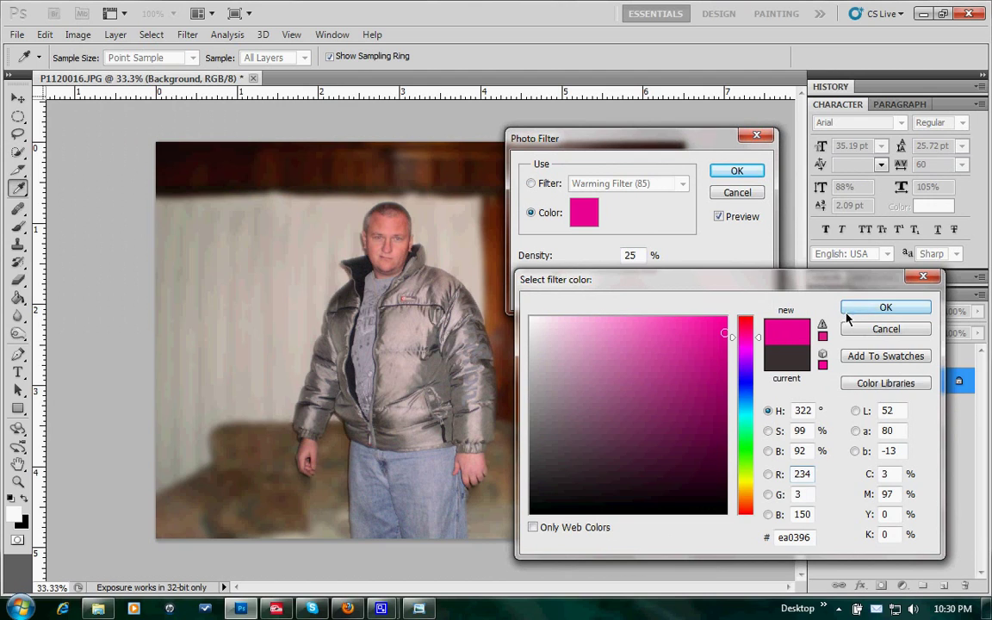
click(886, 307)
mouse_move(555, 277)
mouse_down()
mouse_move(594, 277)
mouse_move(574, 276)
mouse_up()
click(586, 218)
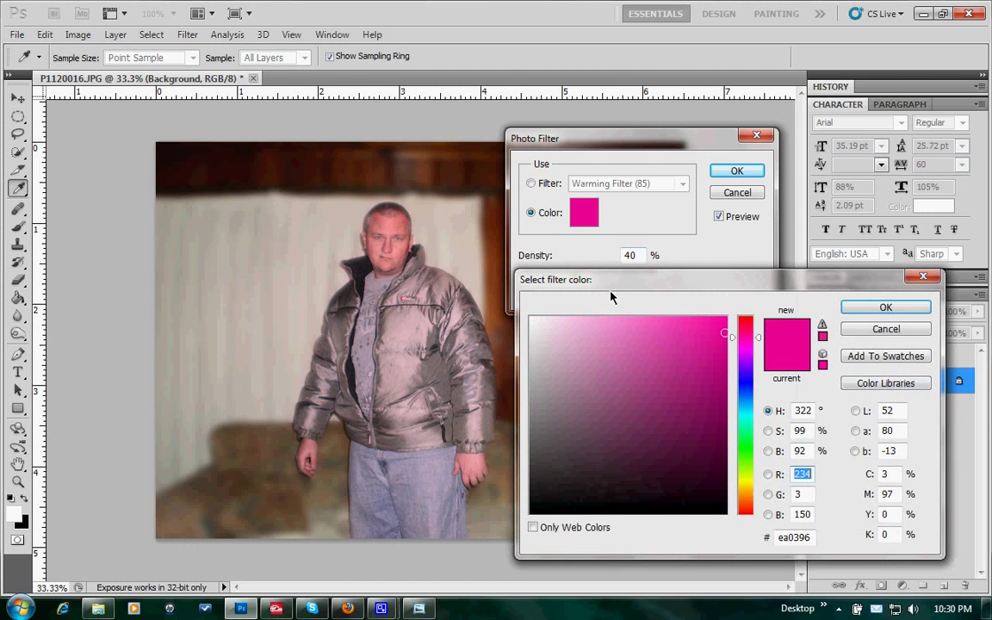
click(549, 448)
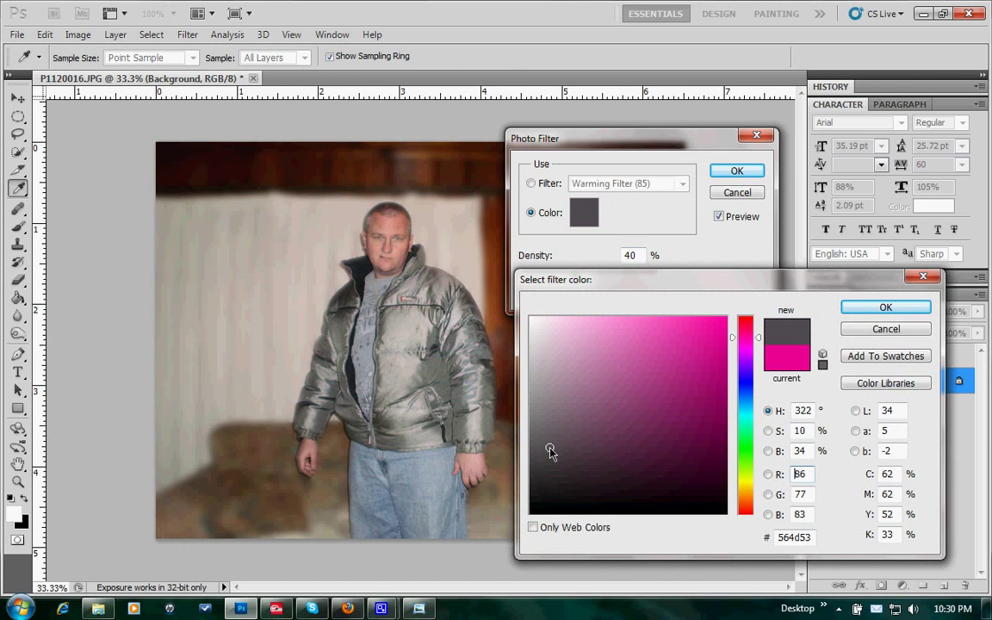
click(883, 308)
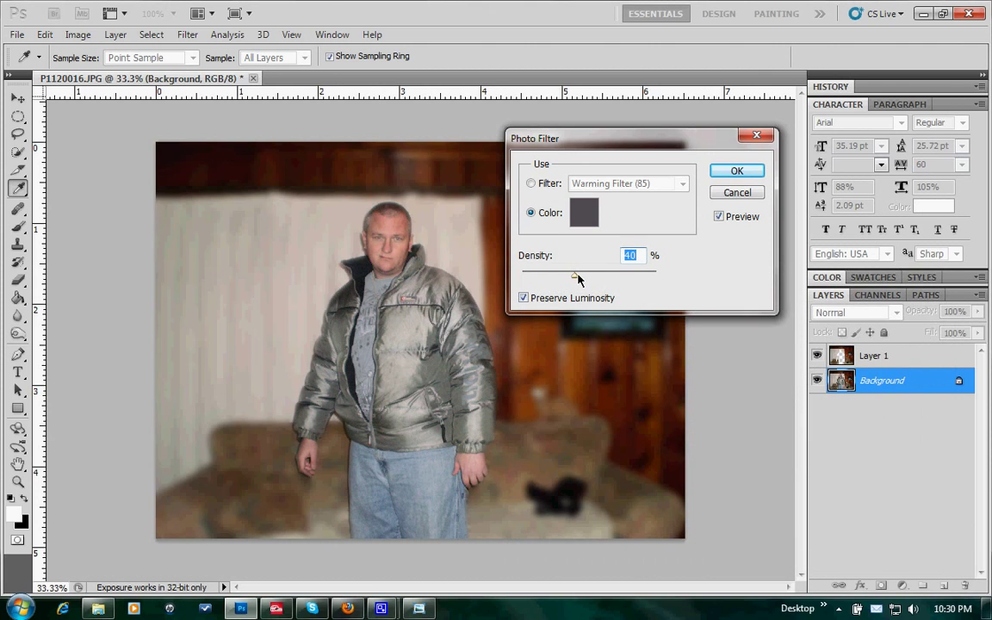
drag(575, 276, 579, 276)
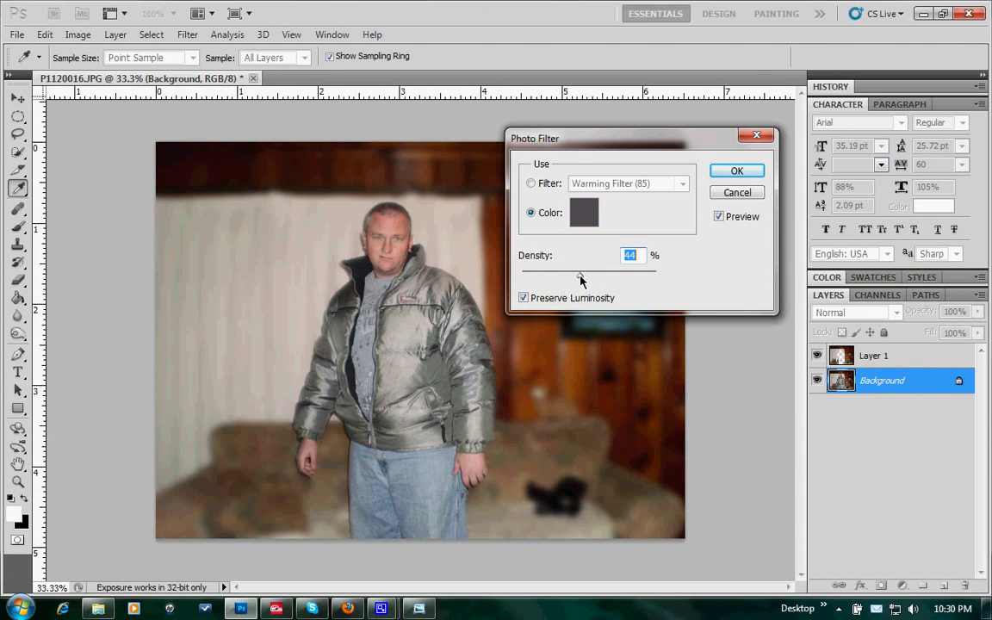
- Apply the Photo Filter, then preview Brightness/Contrast at Brightness 24 and Contrast 0
click(732, 172)
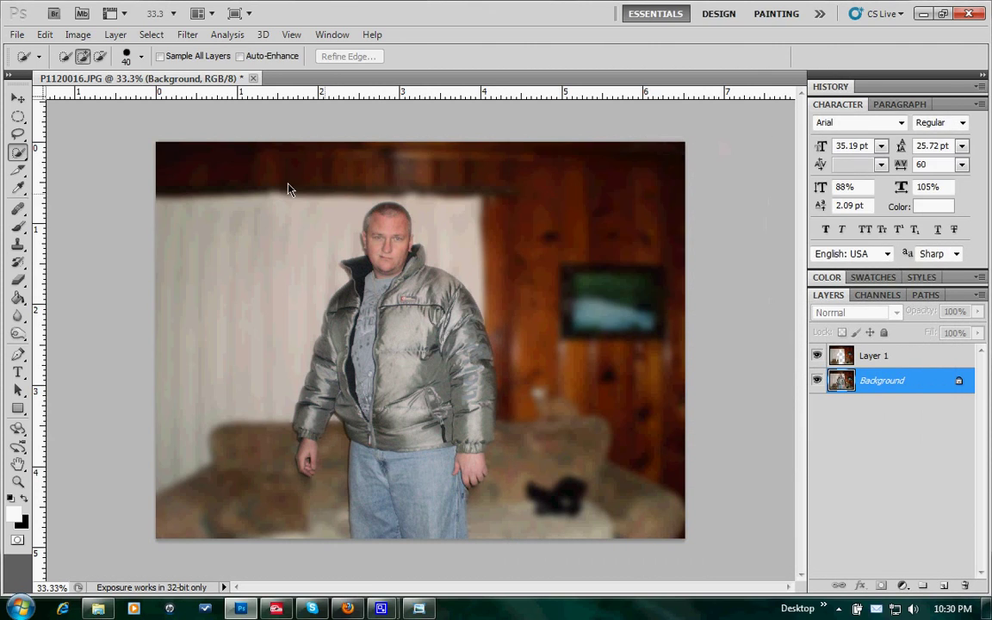
click(115, 35)
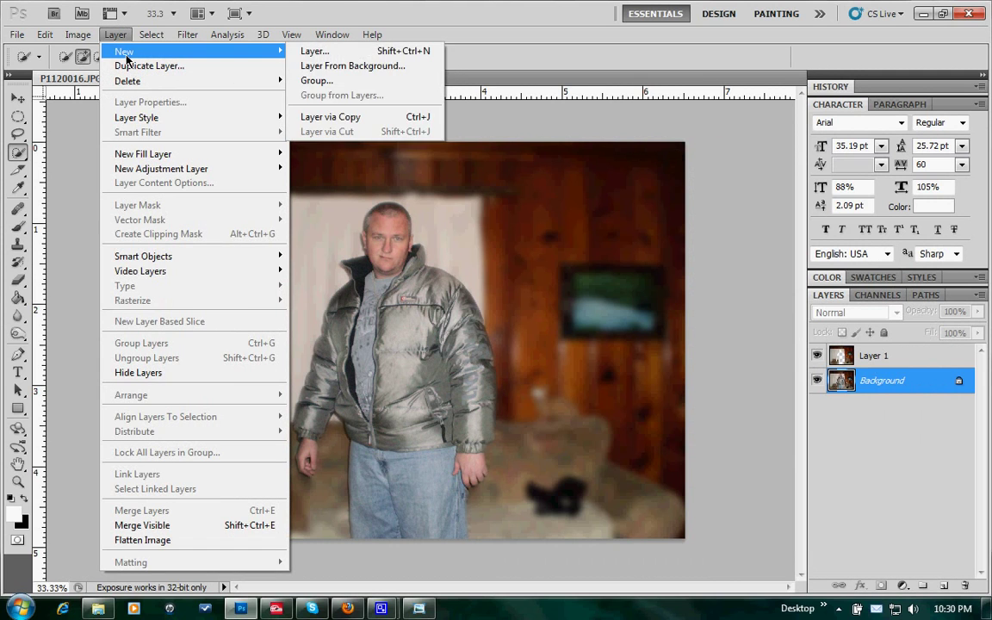
mouse_move(80, 41)
mouse_move(204, 78)
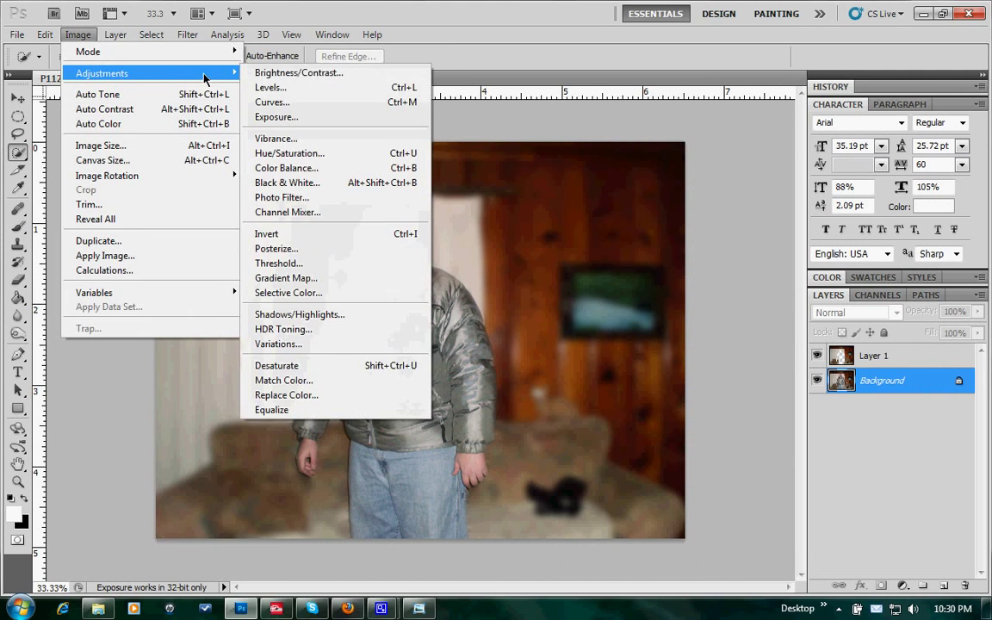
click(352, 79)
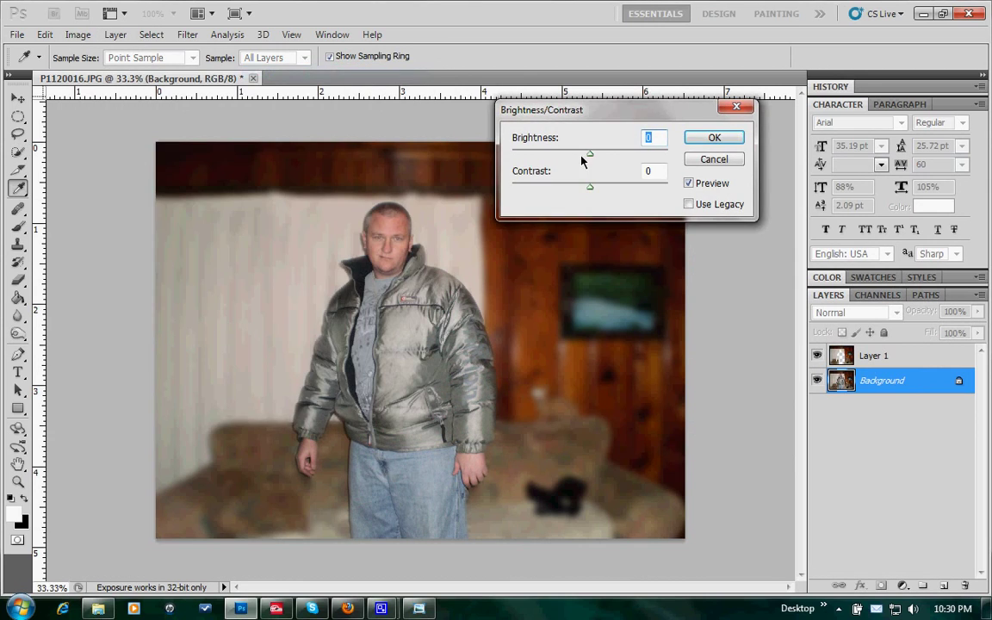
drag(588, 160, 606, 163)
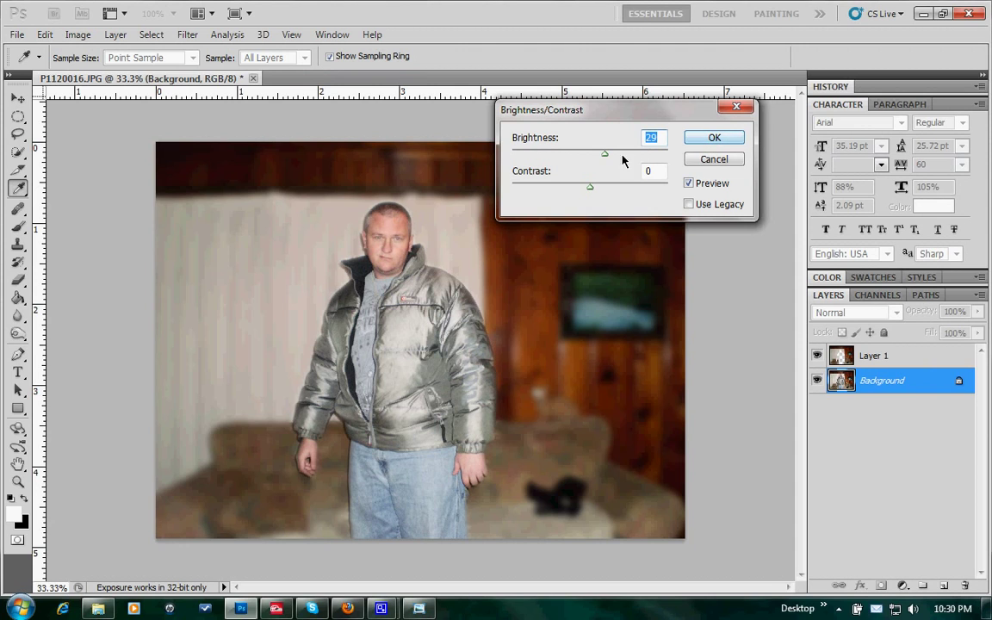
drag(605, 162, 630, 157)
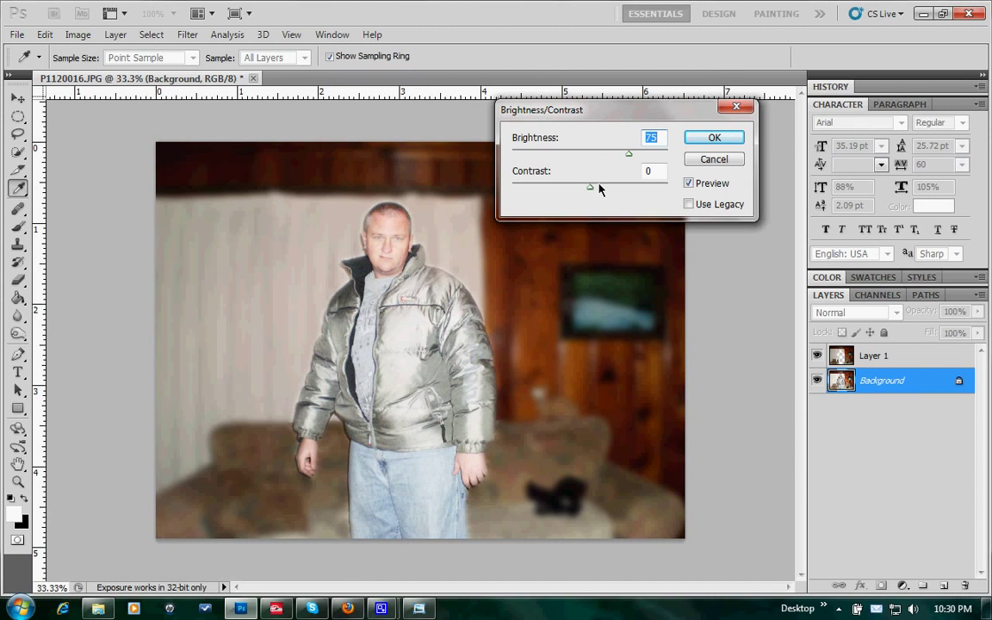
drag(628, 157, 604, 165)
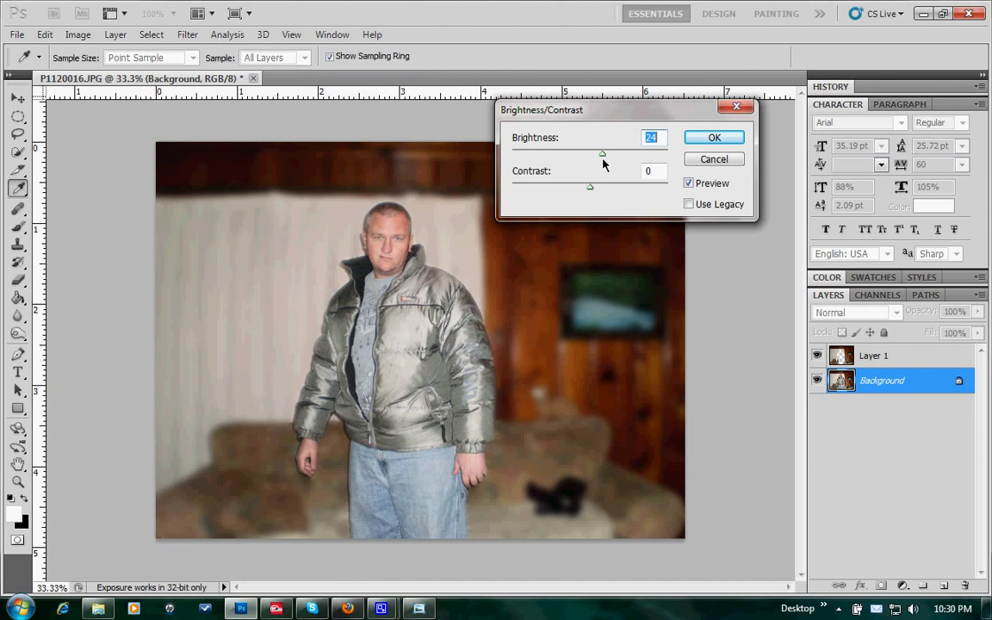
- Apply the brightness change, select Layer 1, and start a new layer with Shift+Ctrl+N
click(714, 138)
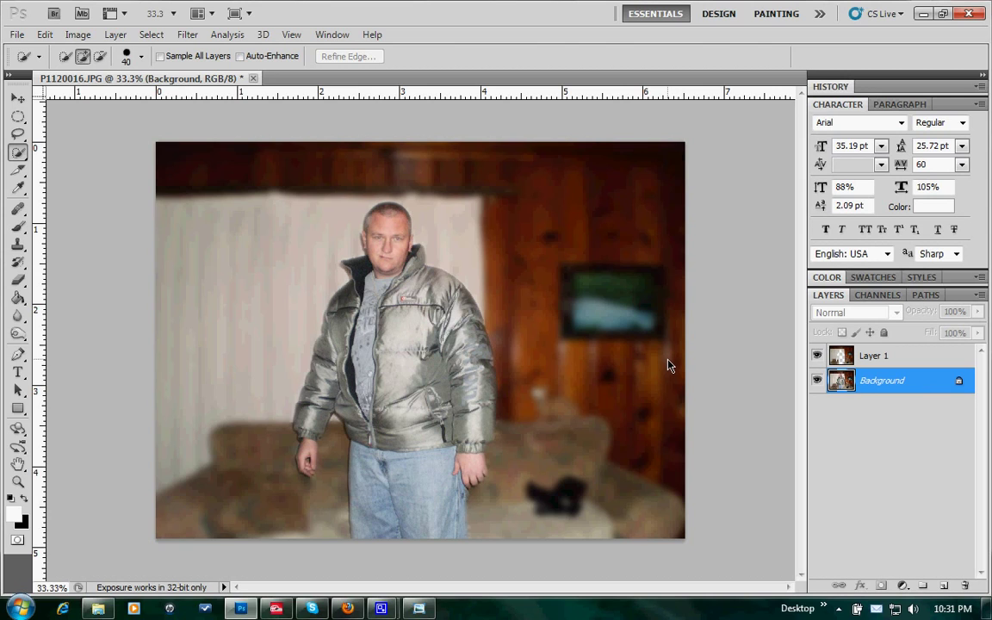
click(915, 363)
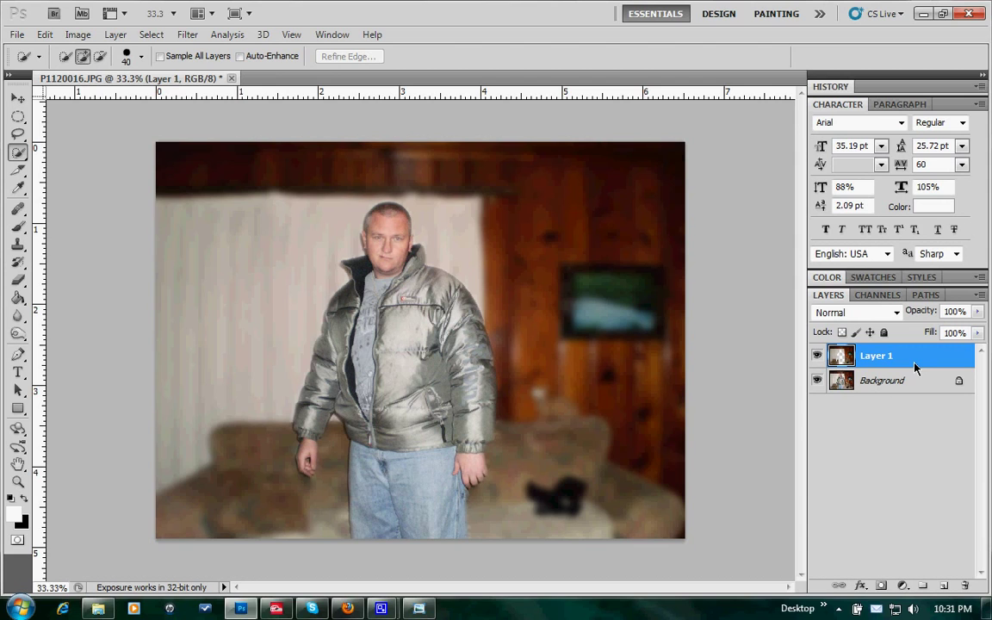
key(ctrl+shift+n)
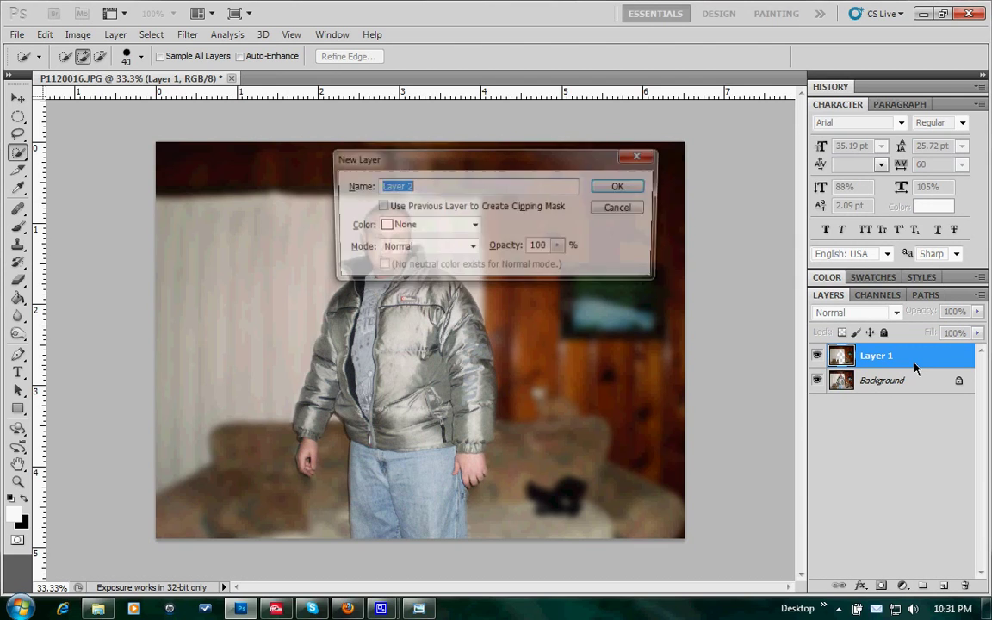
- Name the new layer 'star', then zoom in and back to 100% on the man's face
text(star)
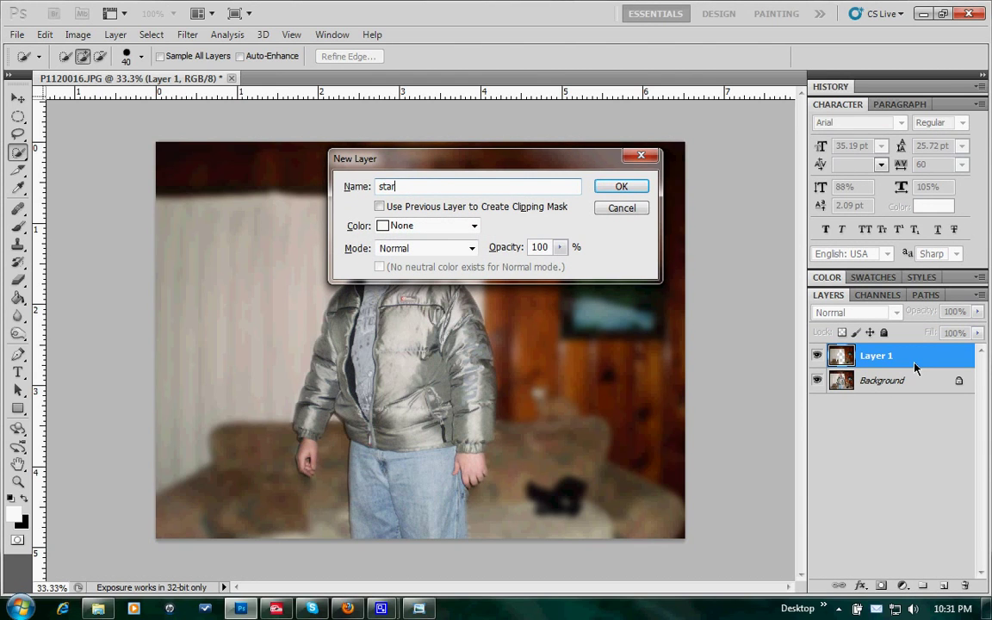
key(Return)
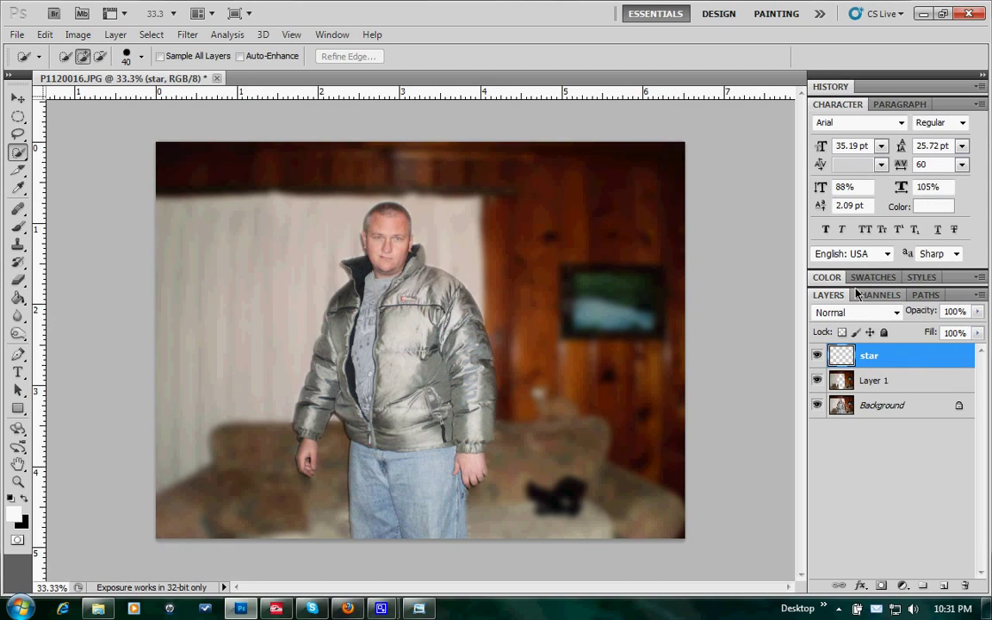
key(ctrl+plus)
key(ctrl+plus)
key(ctrl+plus)
key(ctrl+plus)
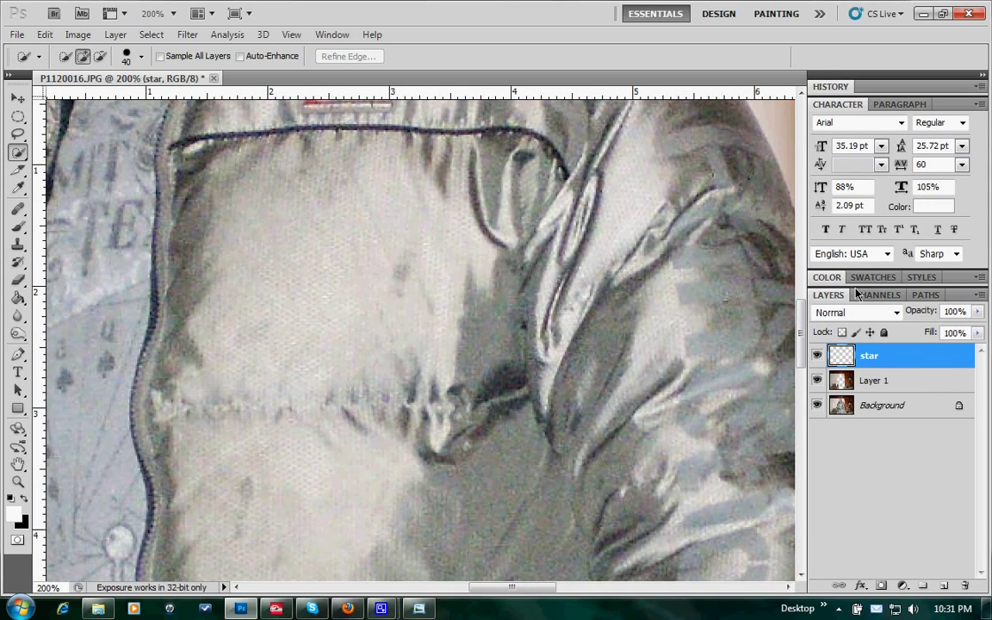
key(ctrl+minus)
scroll(415, 314, up, 5)
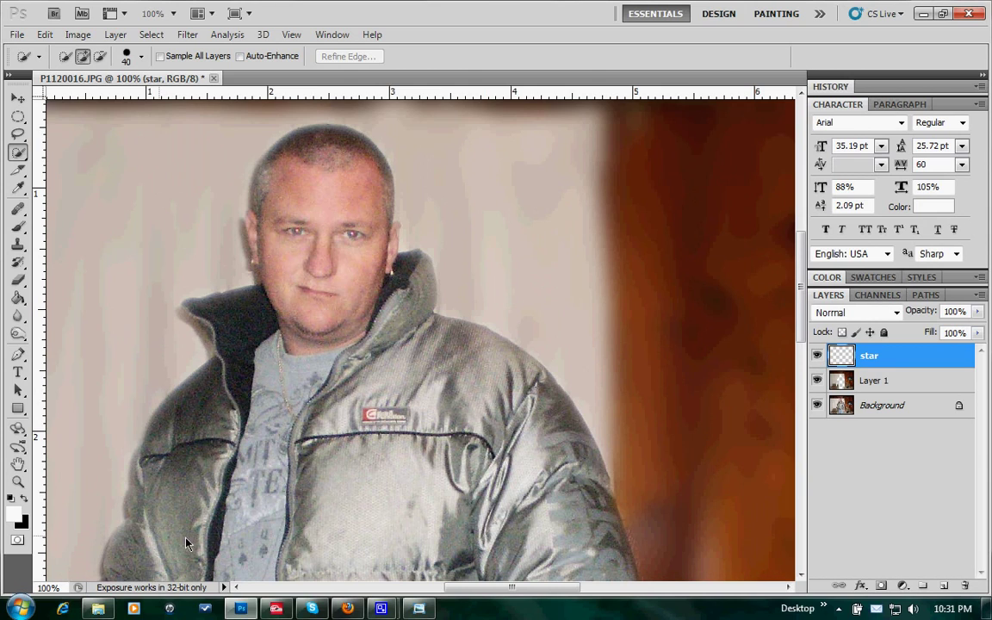
- Draw an elliptical selection to the right of the man's shoulder
click(16, 119)
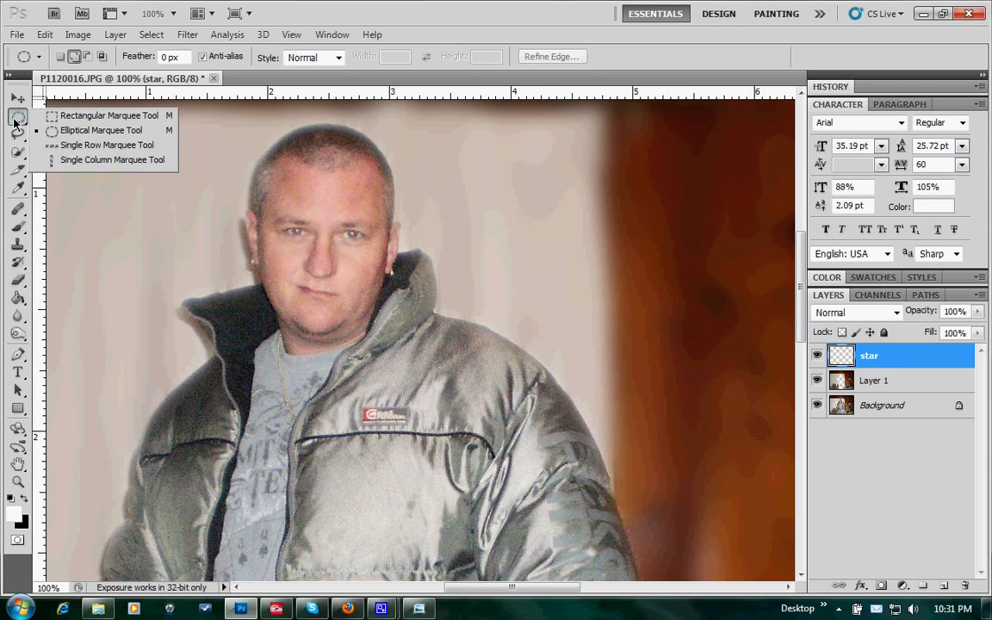
click(145, 130)
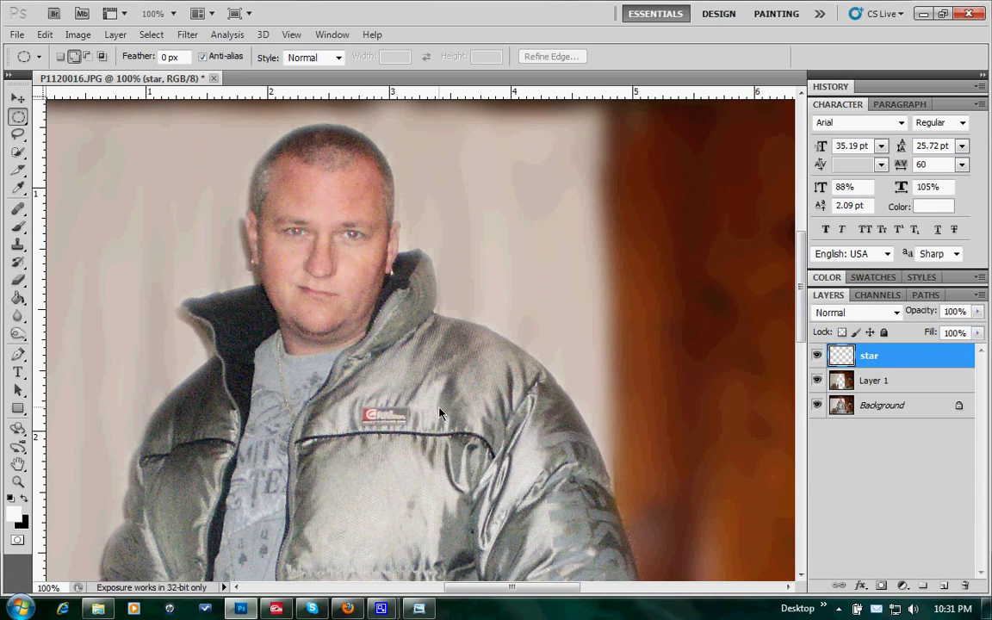
drag(578, 330, 711, 260)
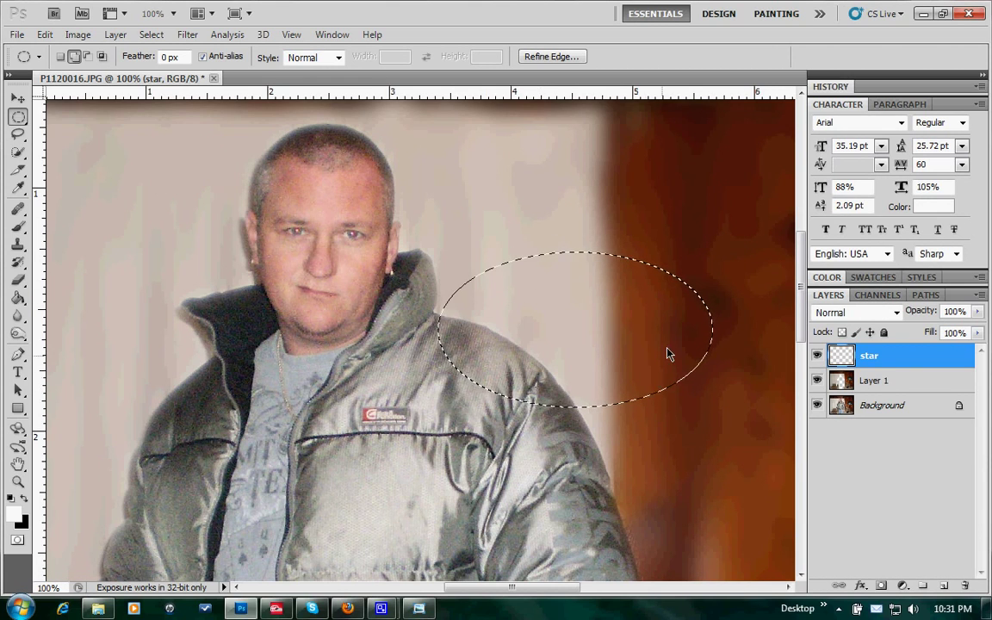
- Paint white dabs inside the oval with a soft round 250 px brush
click(18, 229)
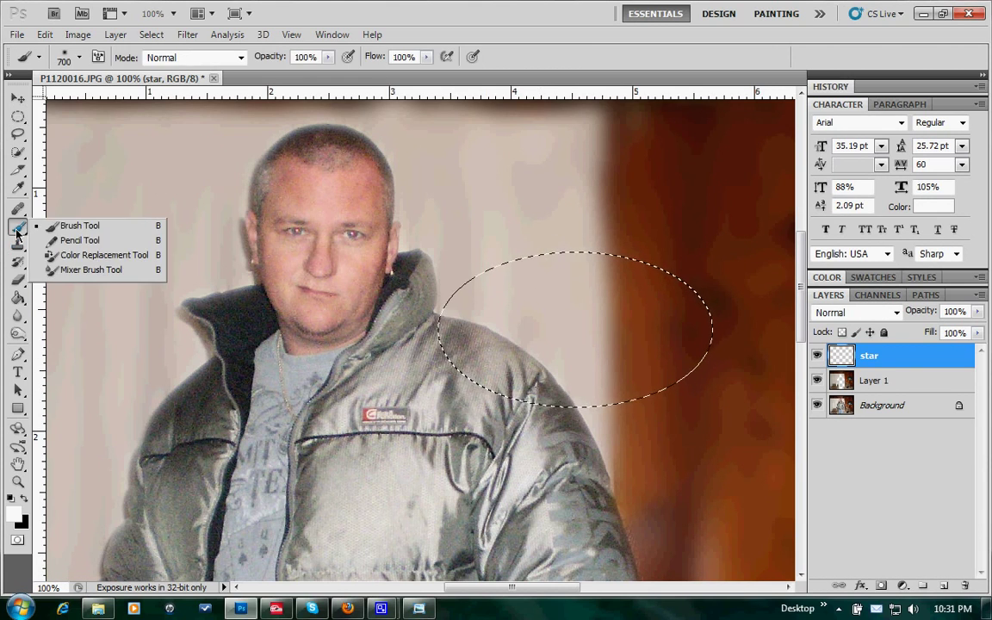
click(81, 57)
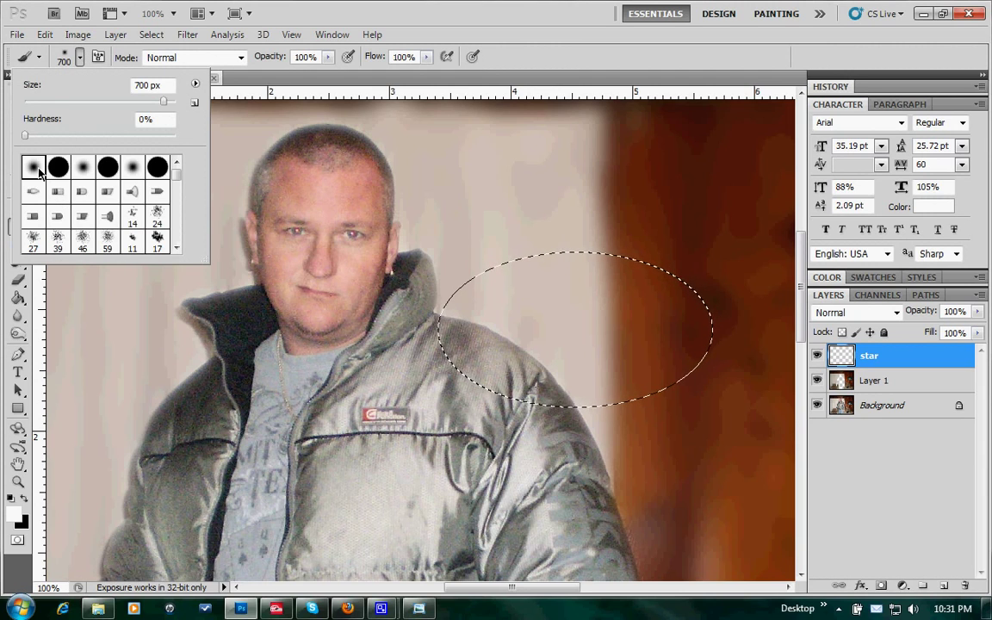
click(405, 56)
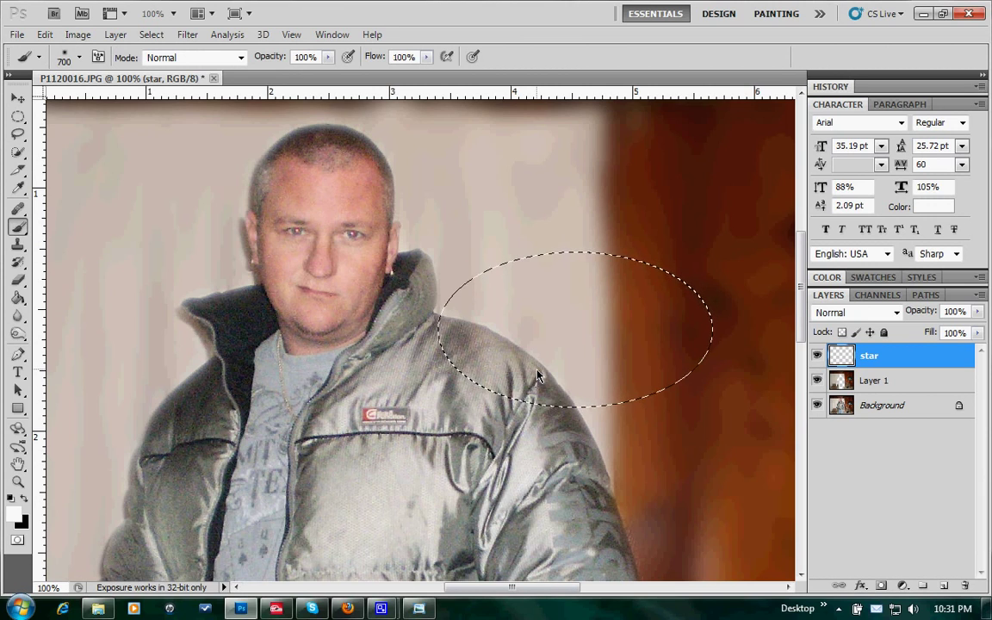
key(bracketleft)
key(bracketleft)
key(bracketleft)
key(bracketleft)
key(bracketleft)
click(575, 336)
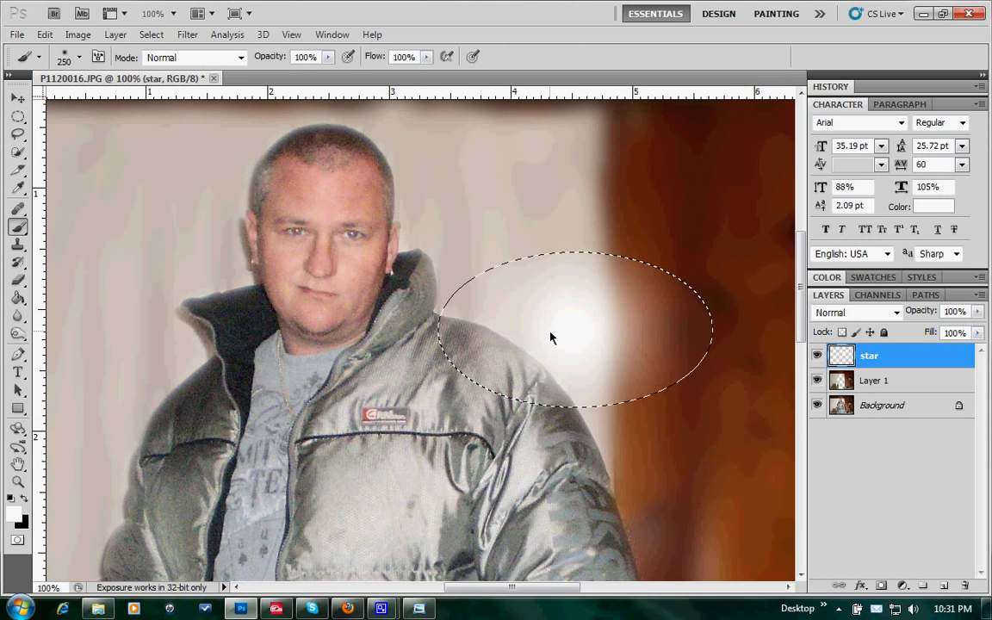
click(551, 337)
click(592, 336)
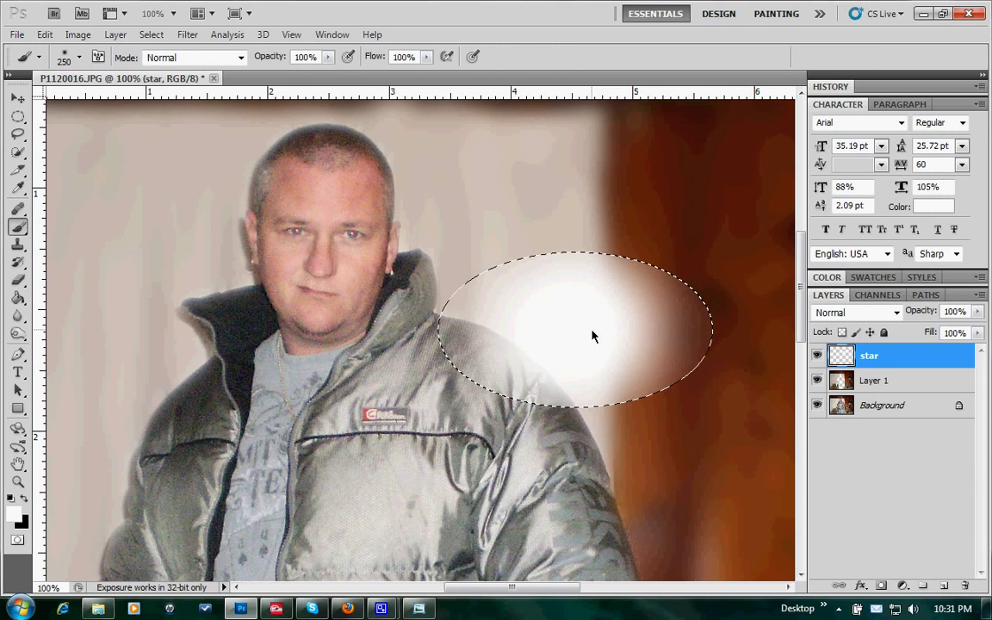
- Deselect and Free Transform the white glow into a thin horizontal streak, then make it slightly taller
click(15, 101)
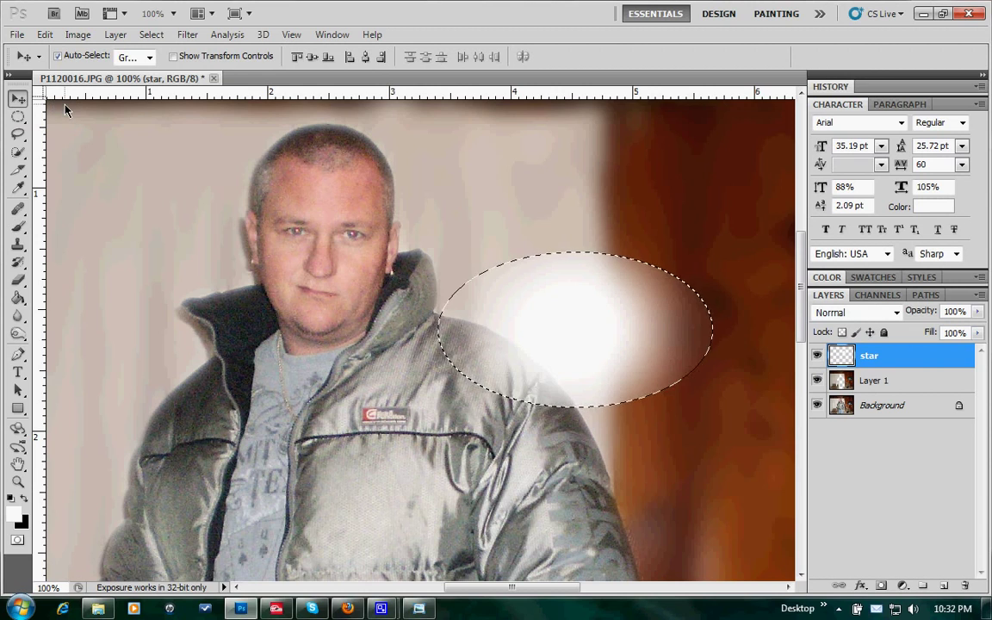
key(ctrl+d)
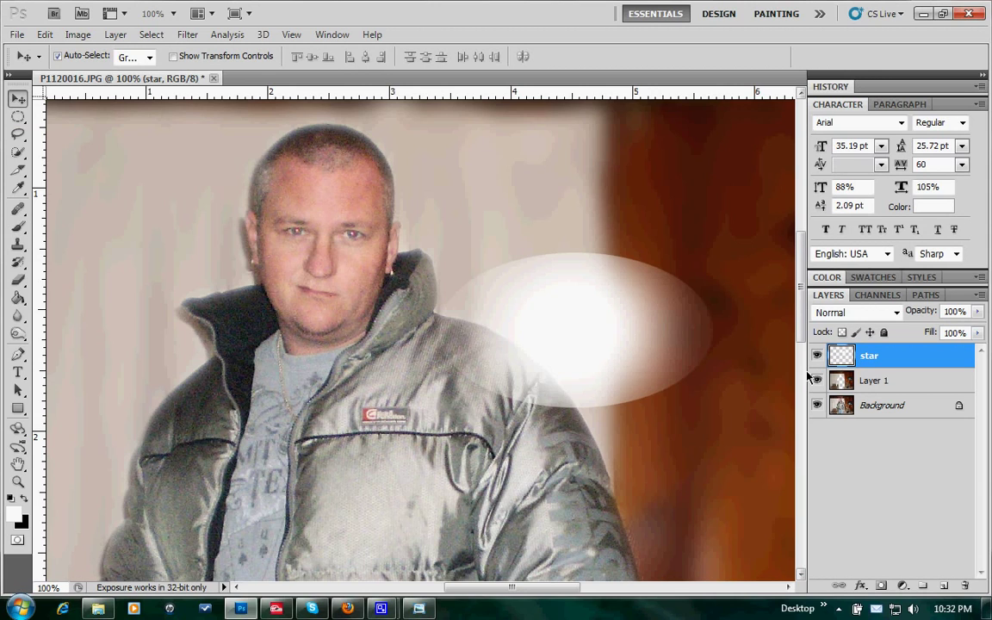
key(ctrl+t)
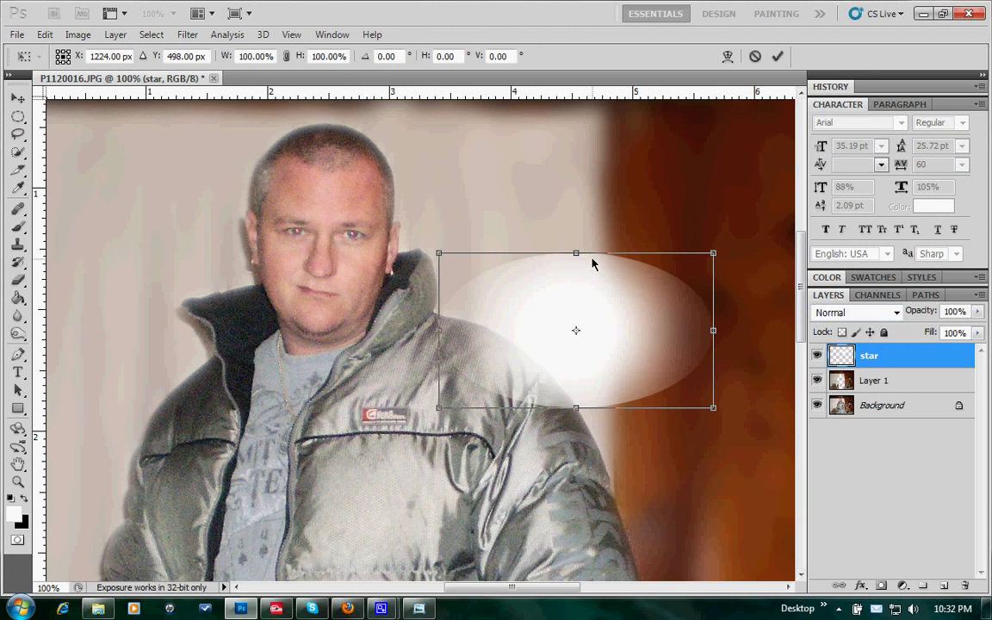
drag(580, 256, 676, 413)
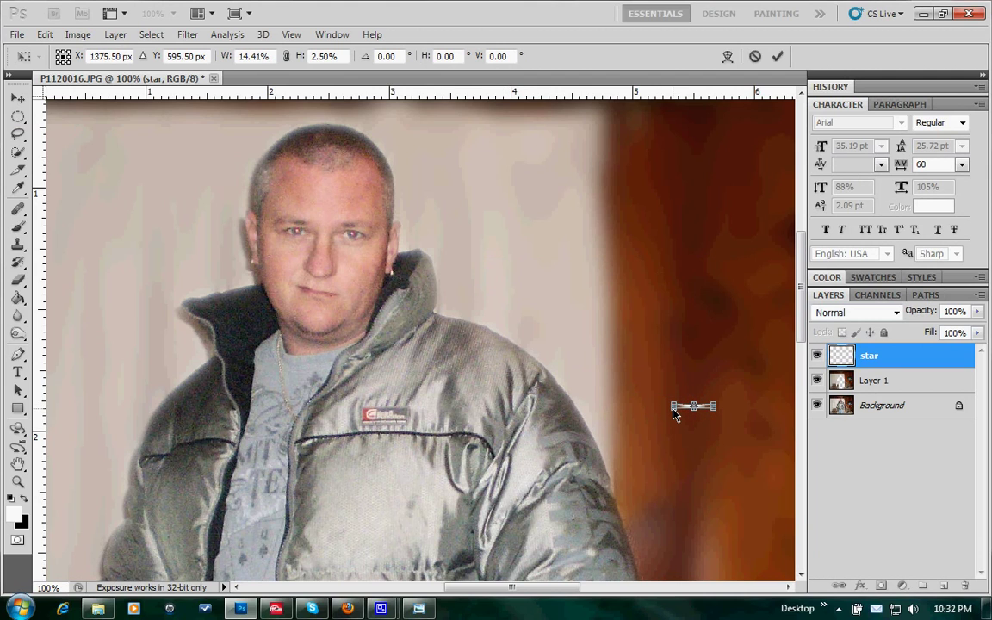
key(Return)
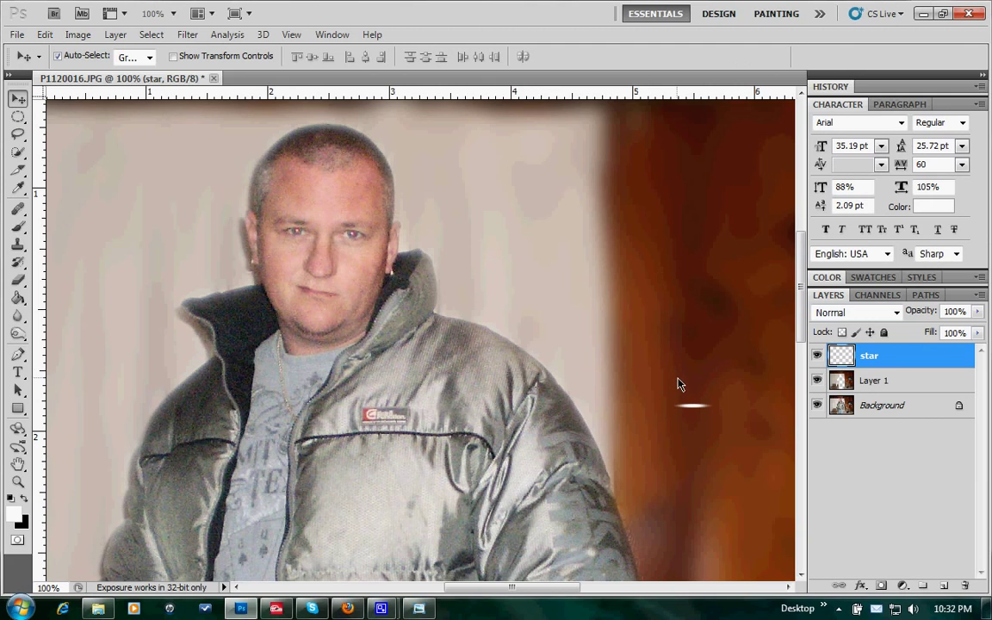
key(ctrl+t)
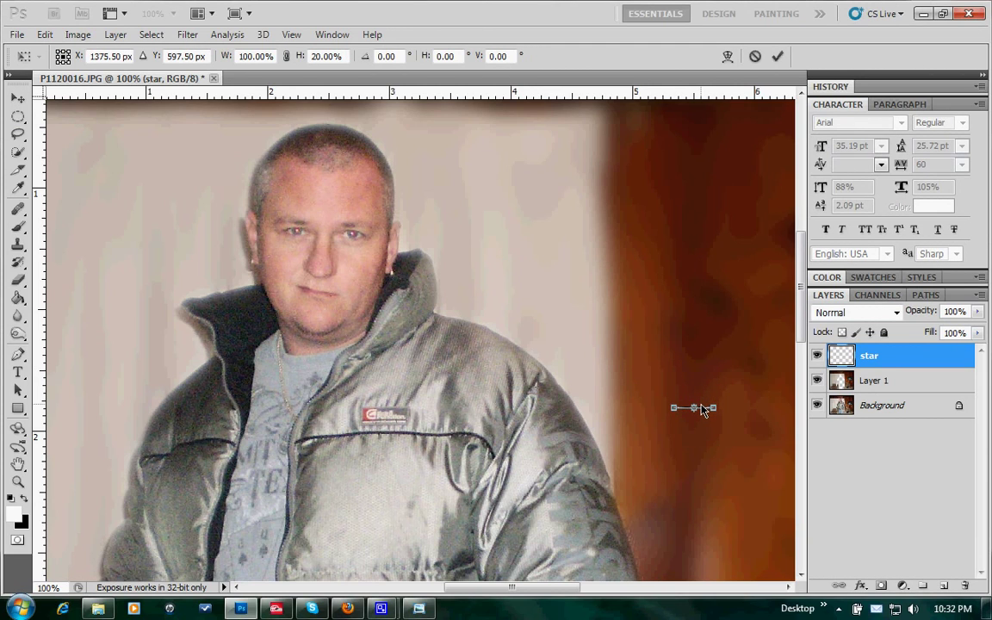
drag(701, 406, 699, 403)
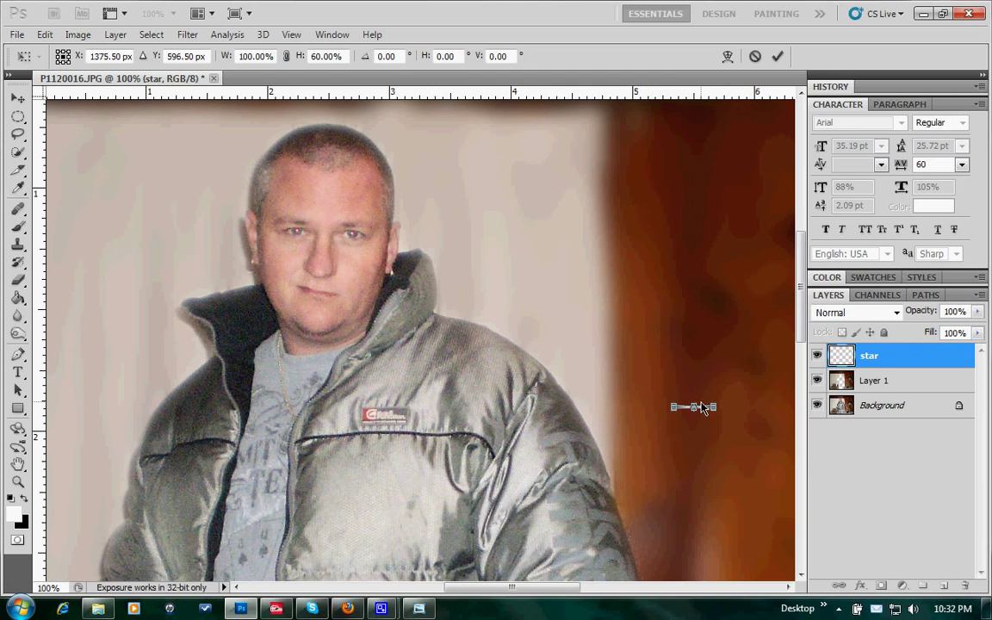
key(Return)
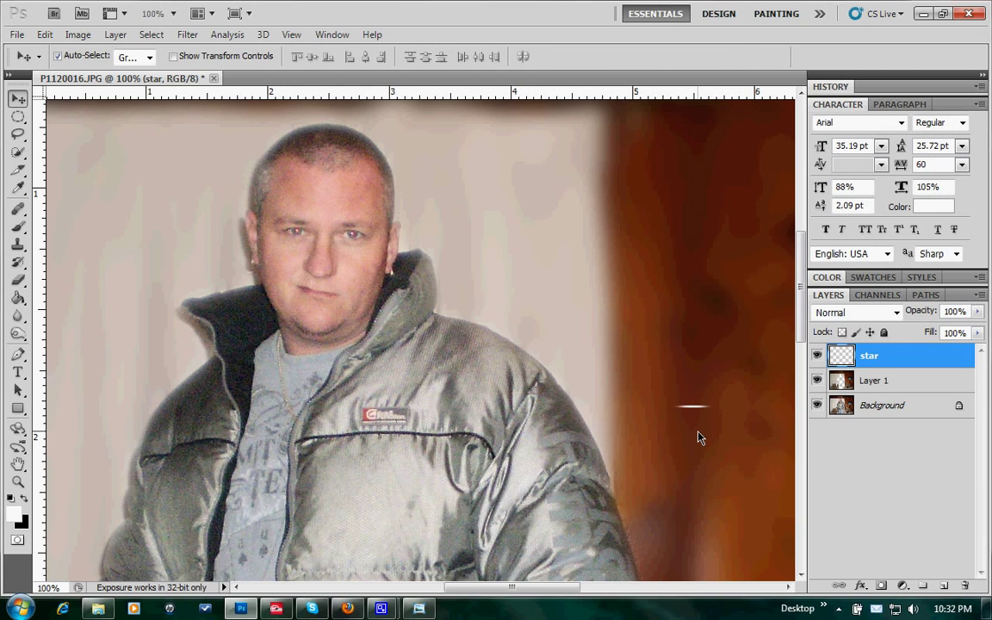
- Move the white streak onto the man's left eye
key(ctrl+t)
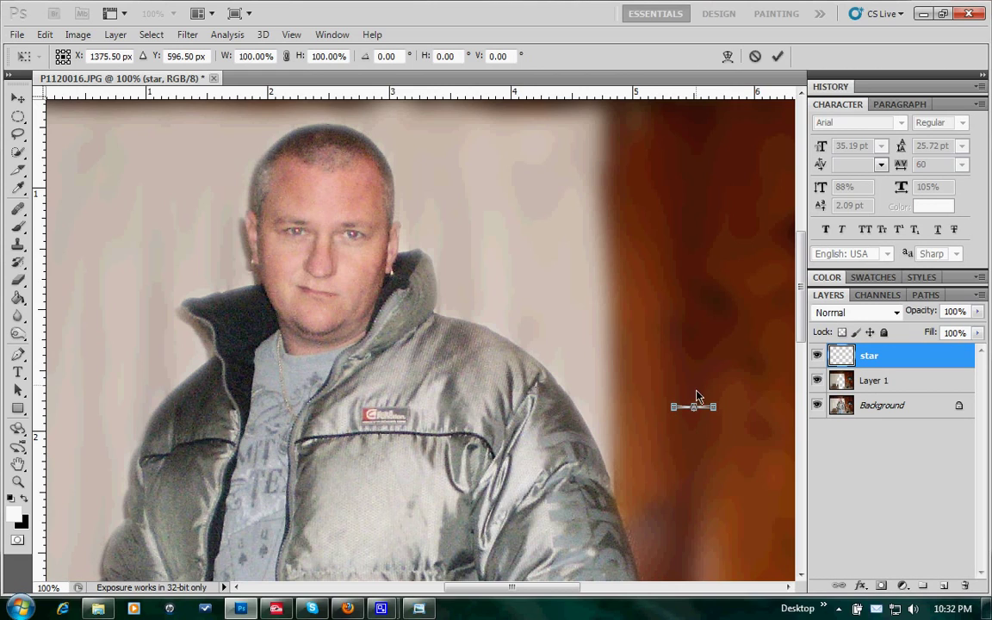
drag(700, 415, 299, 234)
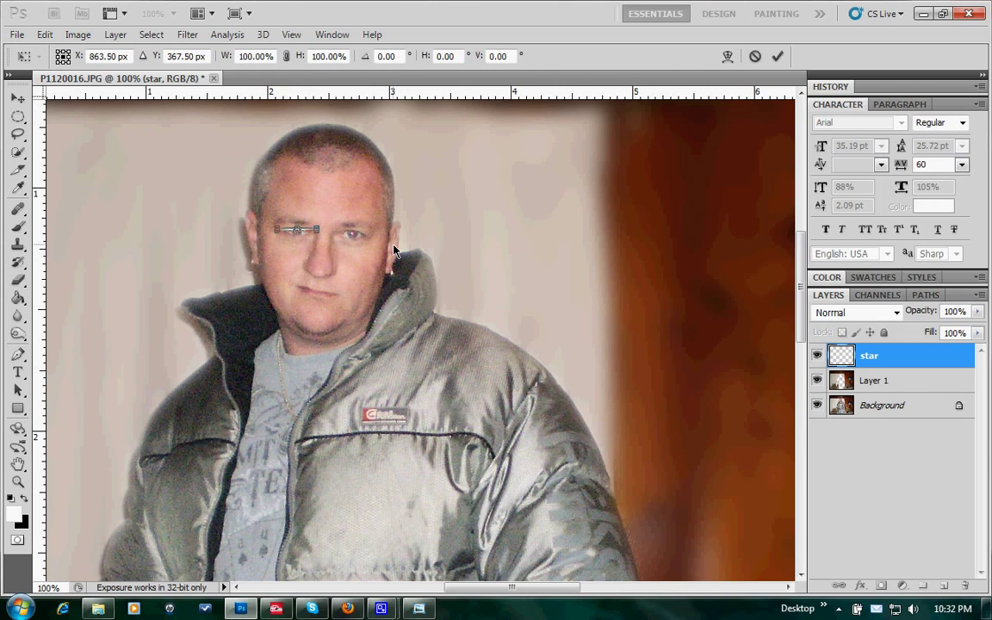
key(Return)
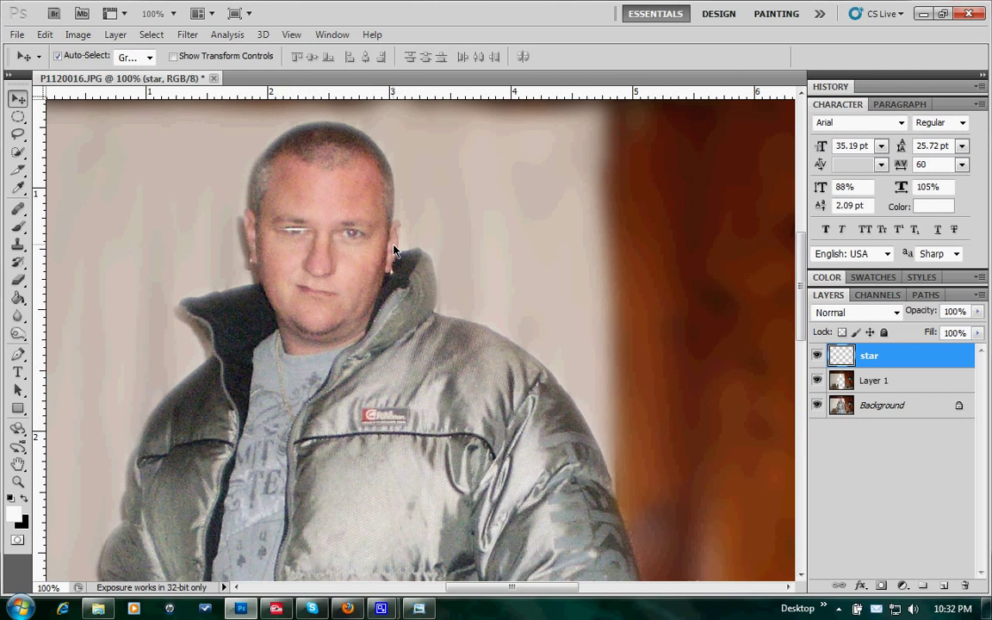
scroll(393, 250, up, 2)
scroll(317, 230, up, 3)
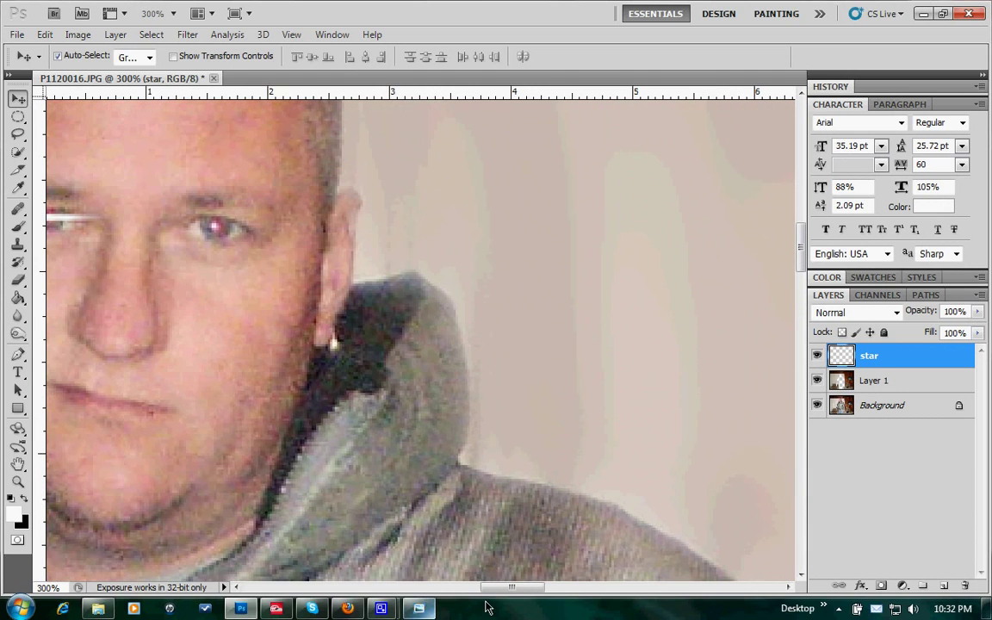
drag(513, 587, 488, 593)
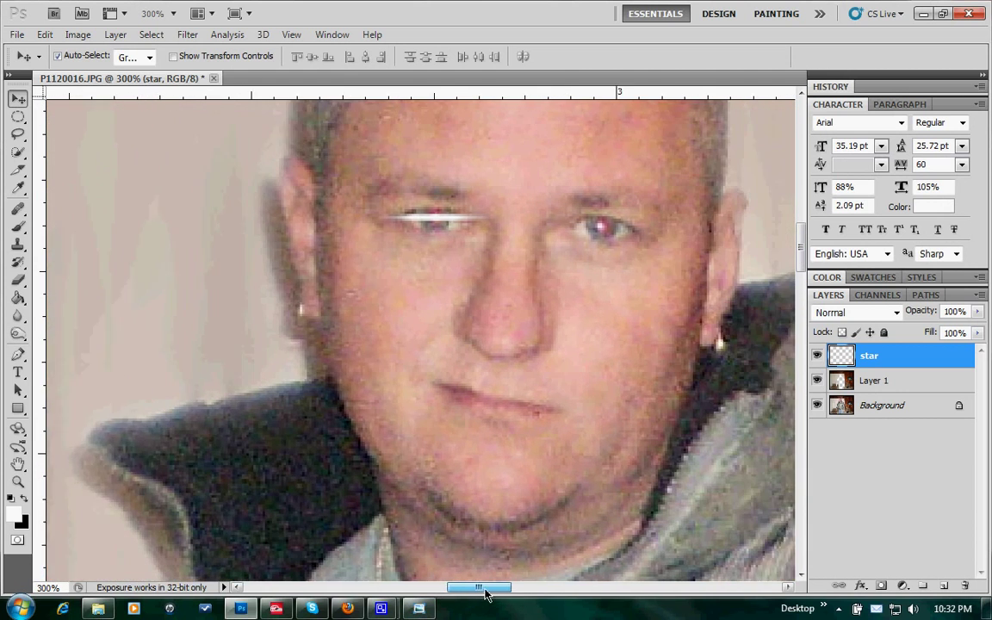
scroll(375, 448, up, 1)
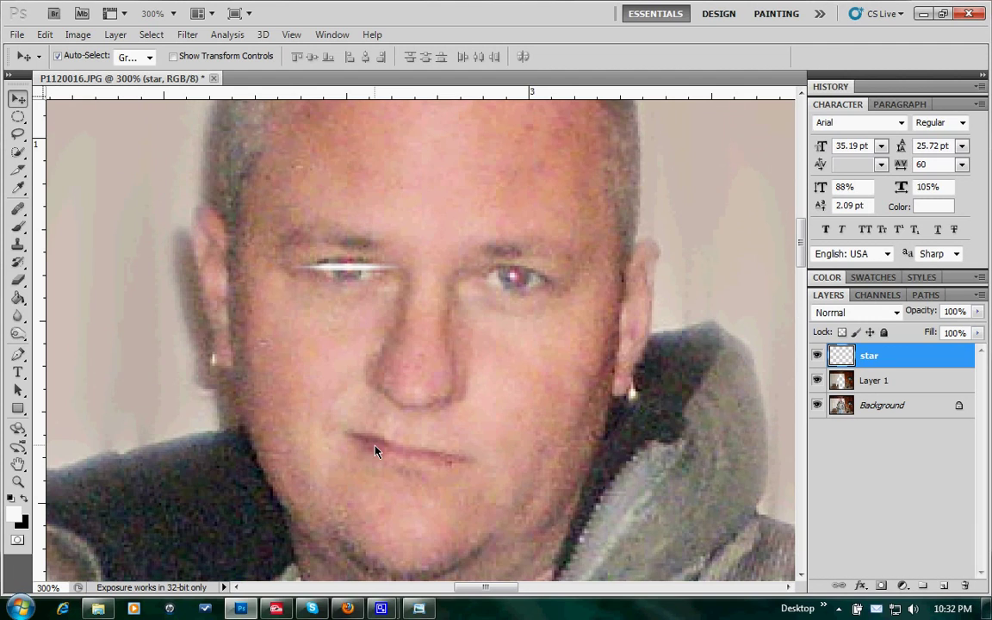
- Make the streak thinner and shorter, then rotate it about 37° diagonally across the eye
key(ctrl+t)
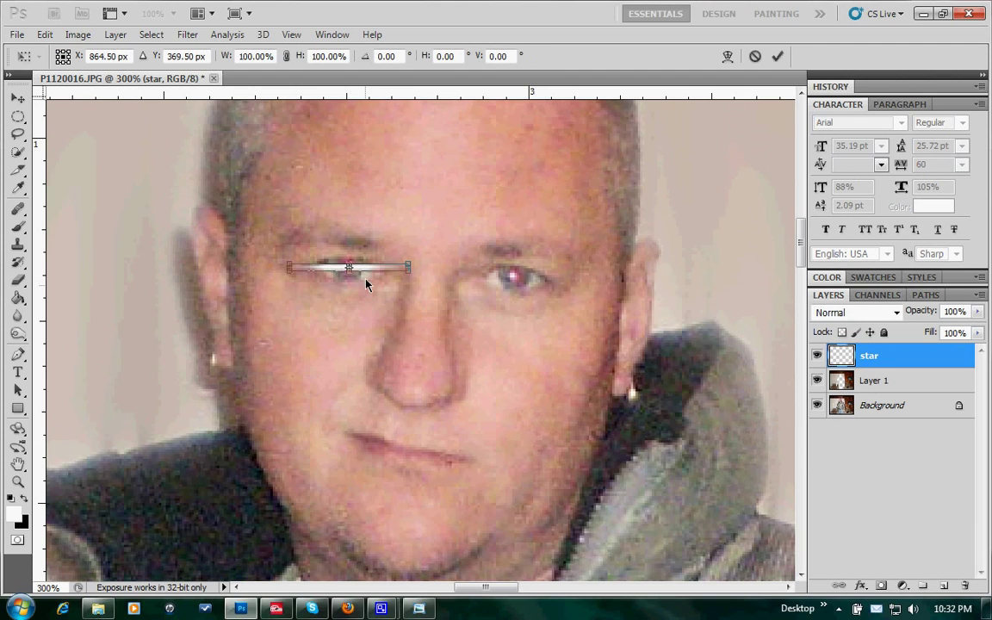
drag(350, 262, 350, 271)
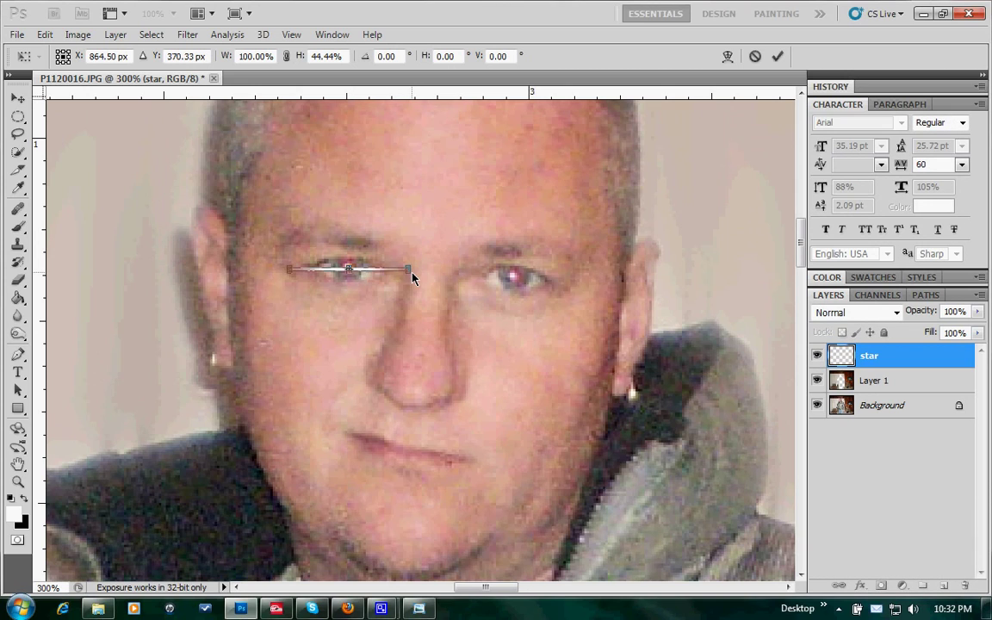
drag(411, 273, 364, 271)
key(Return)
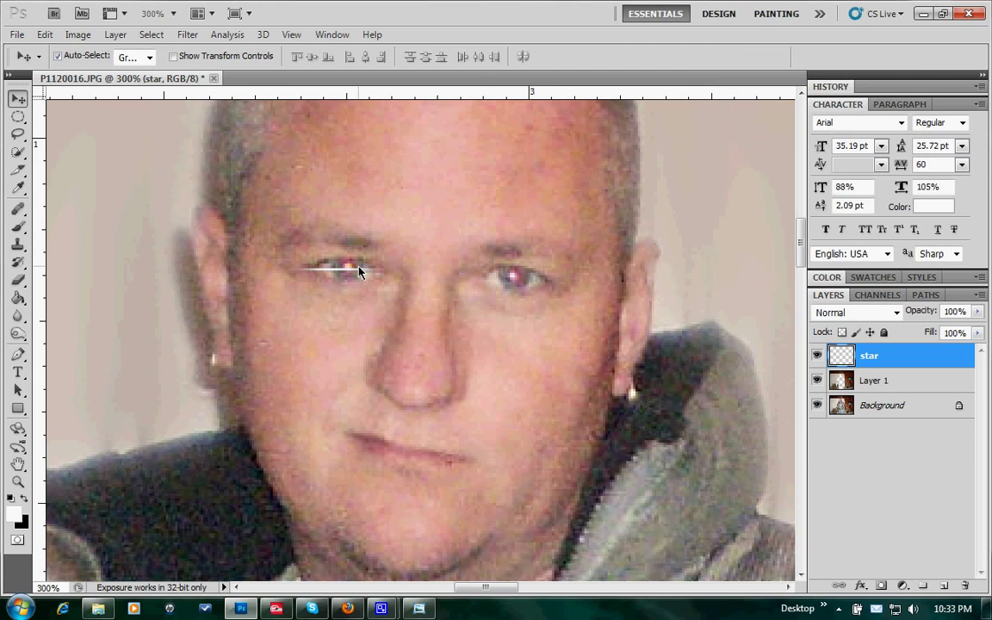
key(ctrl+t)
drag(398, 237, 405, 280)
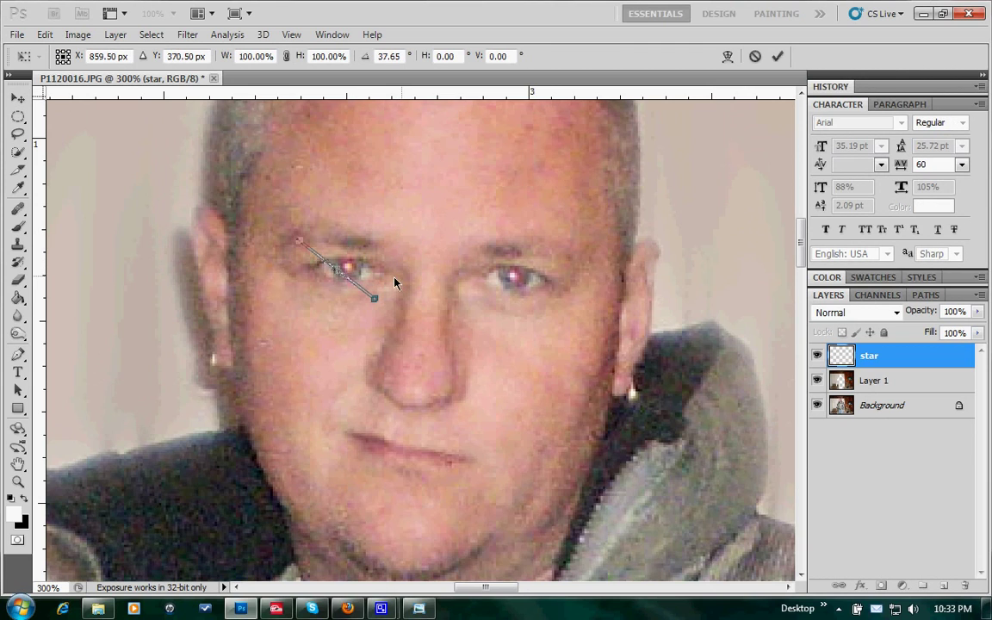
key(Return)
- Nudge the streak with arrow keys until it sits squarely on the eye
key(Right)
key(Right)
key(Right)
key(Right)
key(Right)
key(Right)
key(Right)
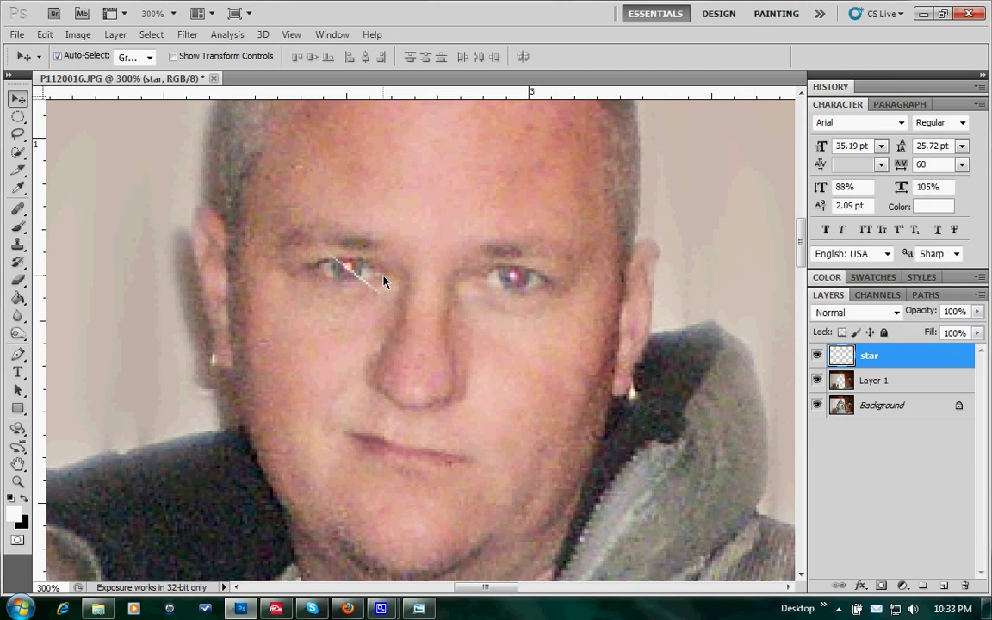
key(Right)
key(Right)
key(Left)
key(Left)
key(Left)
key(Left)
key(Up)
key(Up)
- Duplicate the star layer and rotate the copy about 101.6° to cross the first streak
right_click(897, 360)
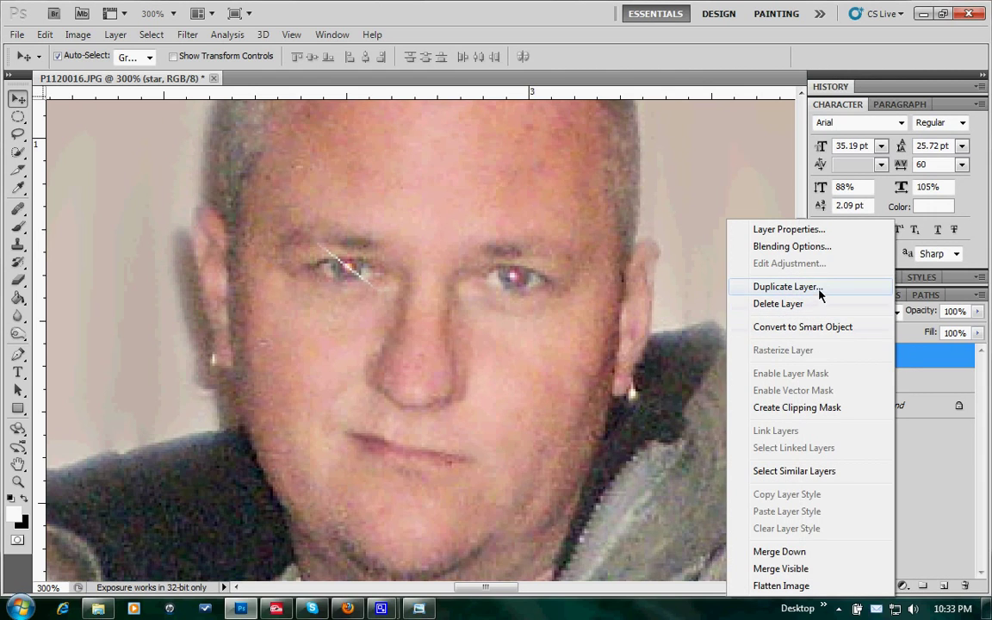
click(779, 287)
click(622, 184)
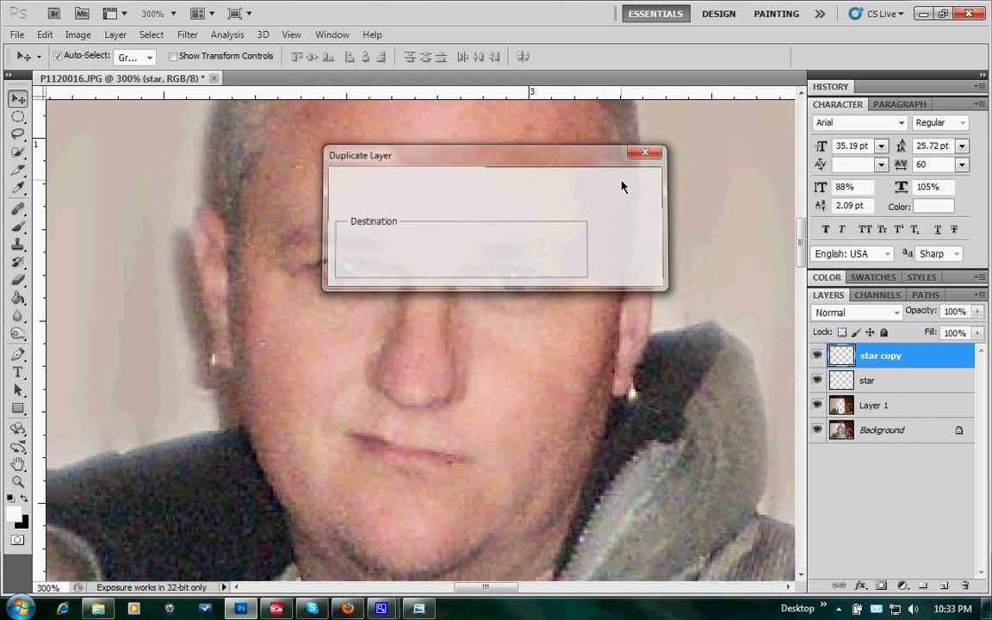
key(ctrl+t)
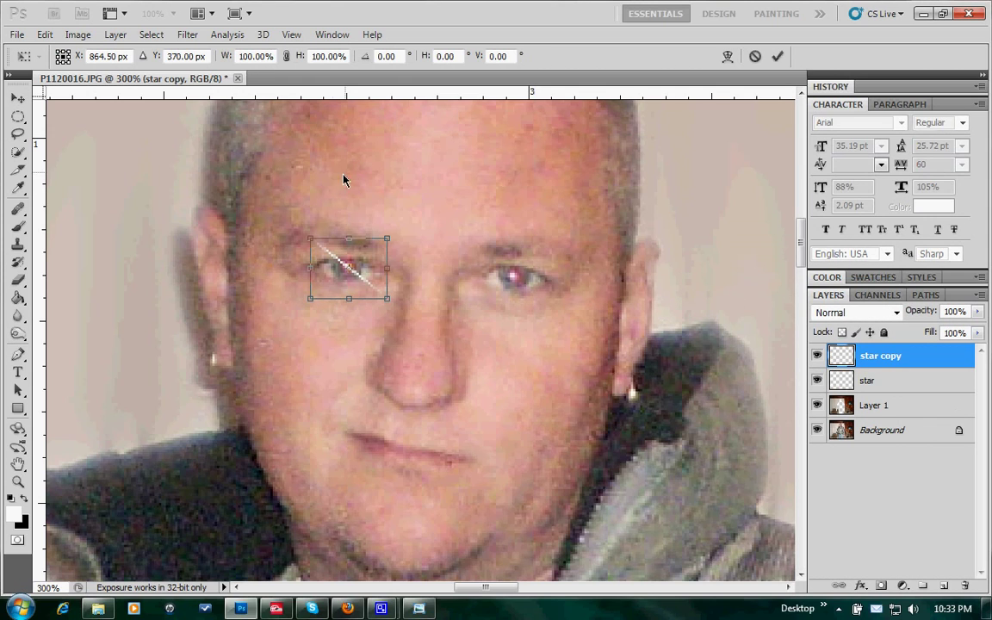
drag(402, 215, 405, 348)
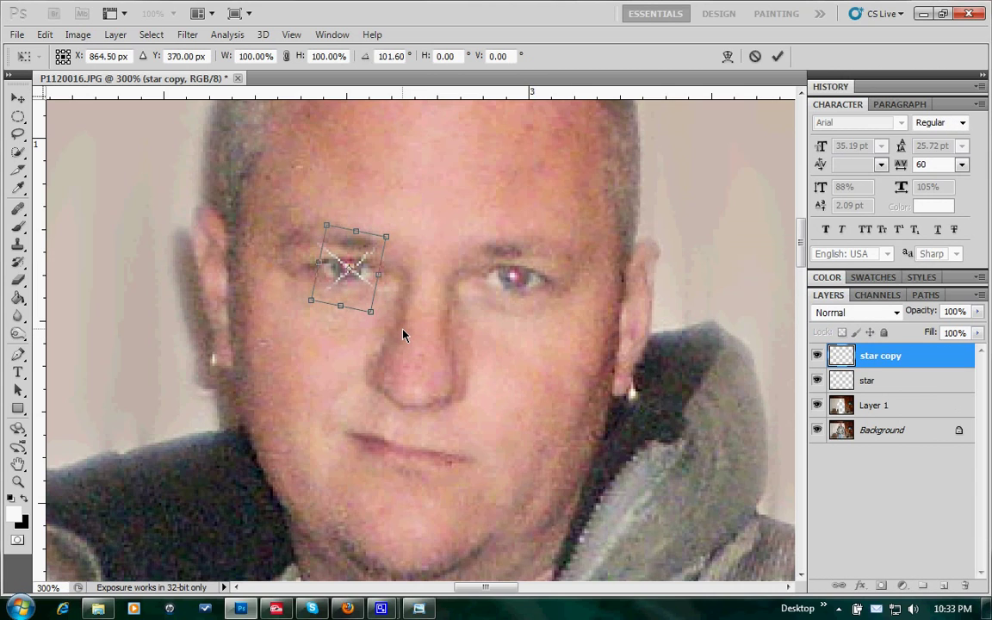
key(Return)
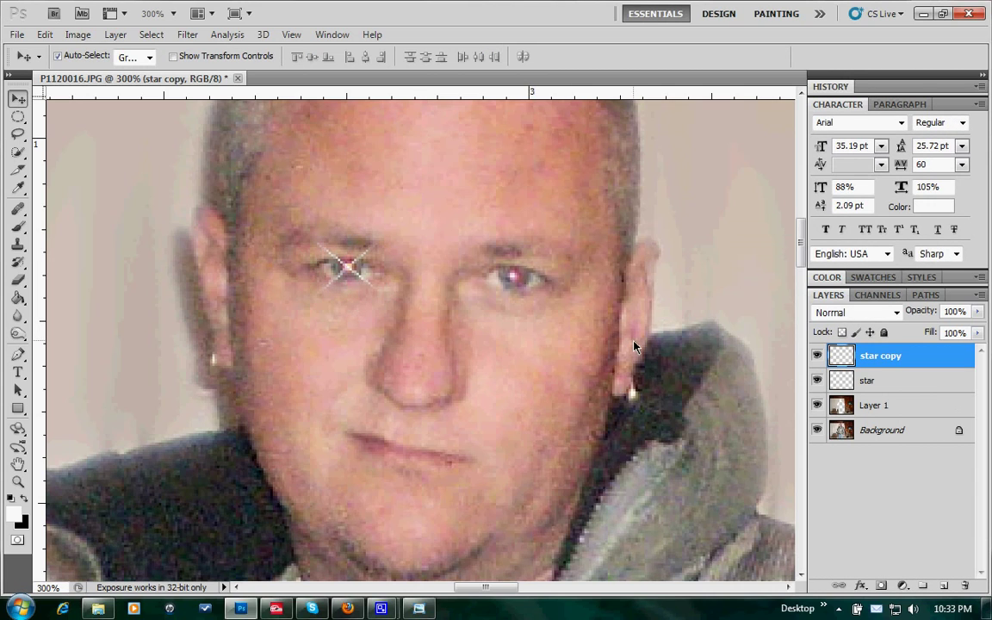
- Select both streak layers and convert them into one 'star copy' smart object
shift+click(921, 381)
right_click(920, 382)
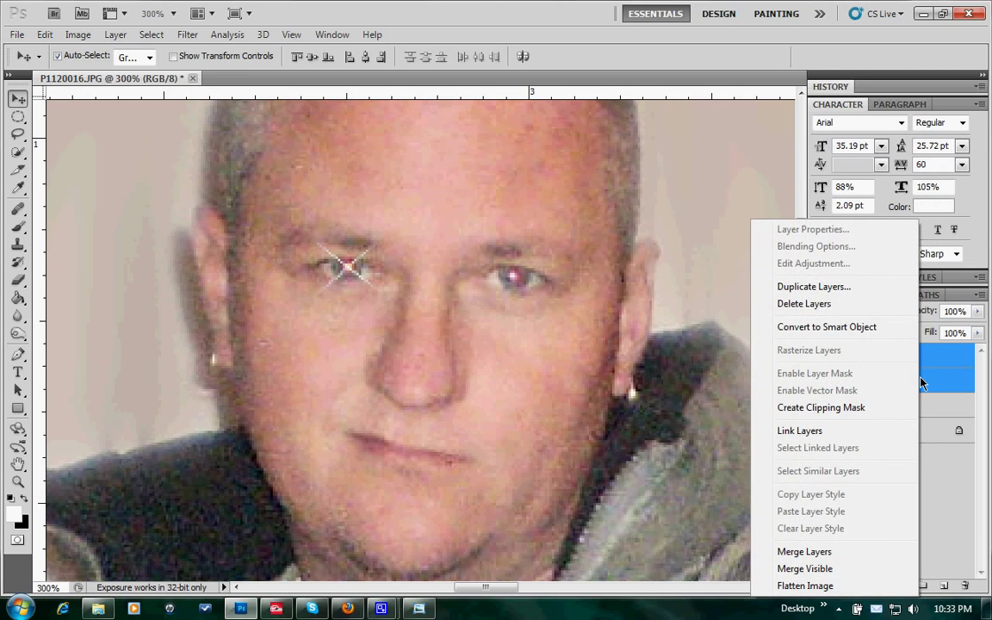
click(865, 329)
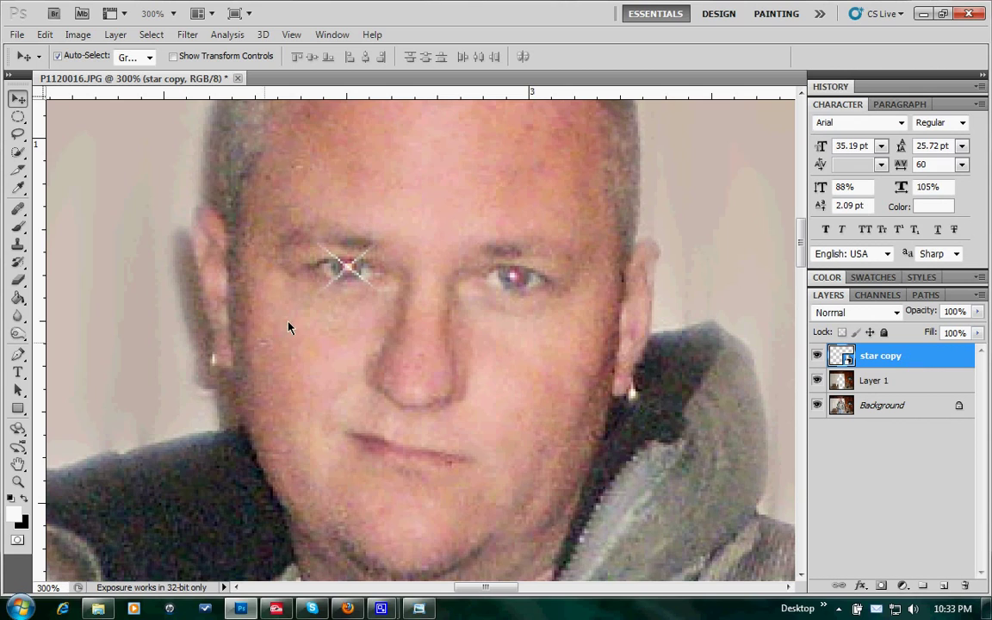
key(alt+shift+bracketleft)
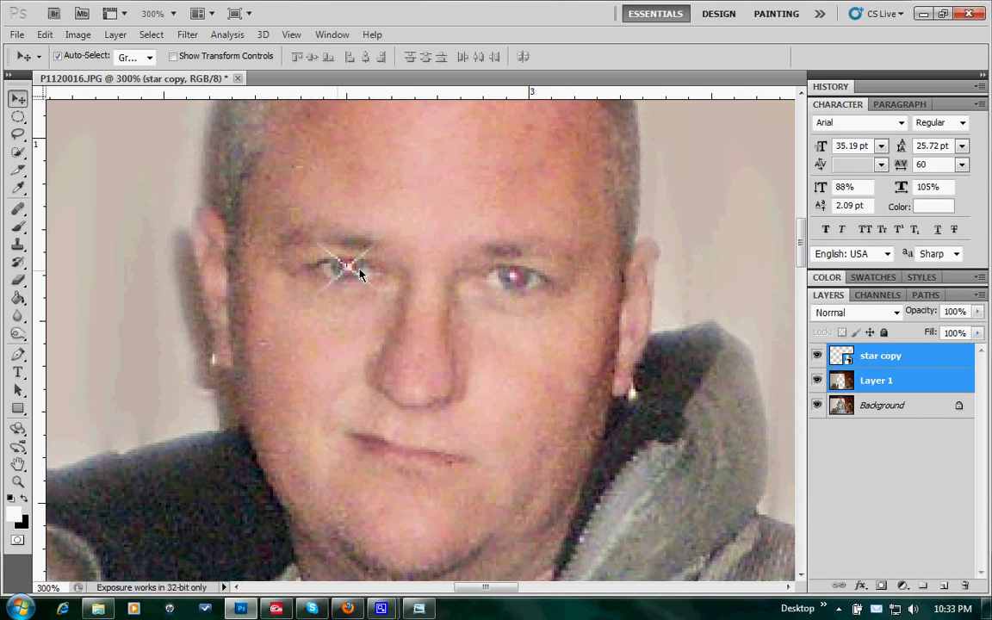
- Duplicate 'star copy' as 'star copy 2' and move it onto the right eye
click(912, 384)
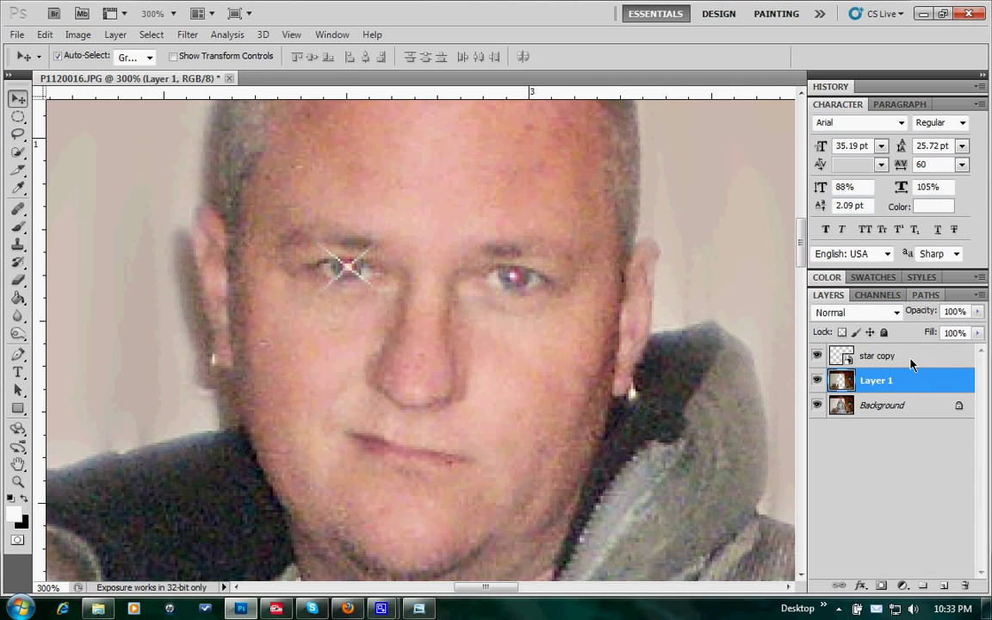
click(910, 359)
right_click(911, 360)
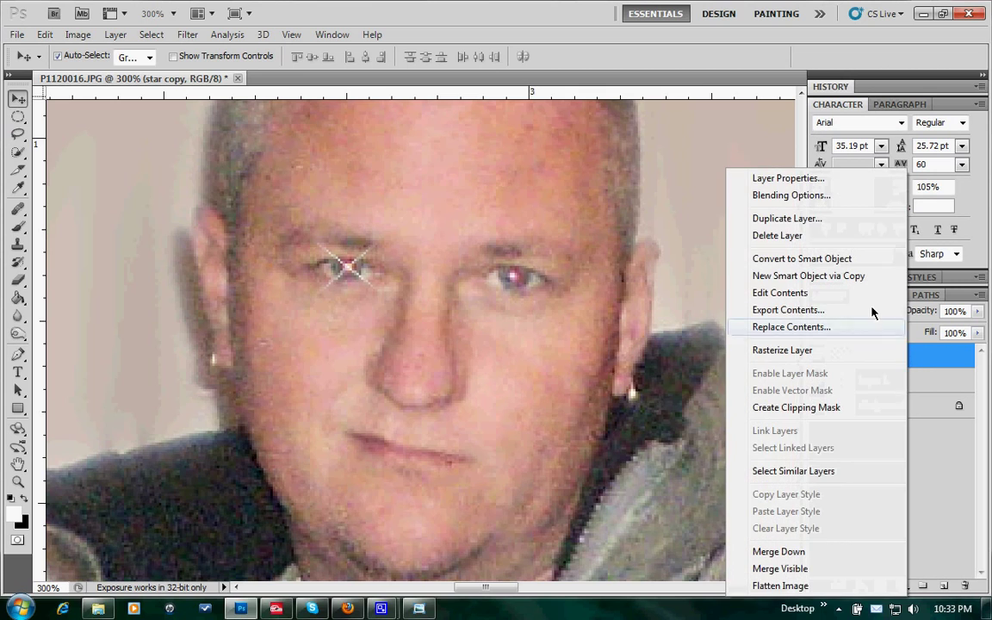
click(850, 222)
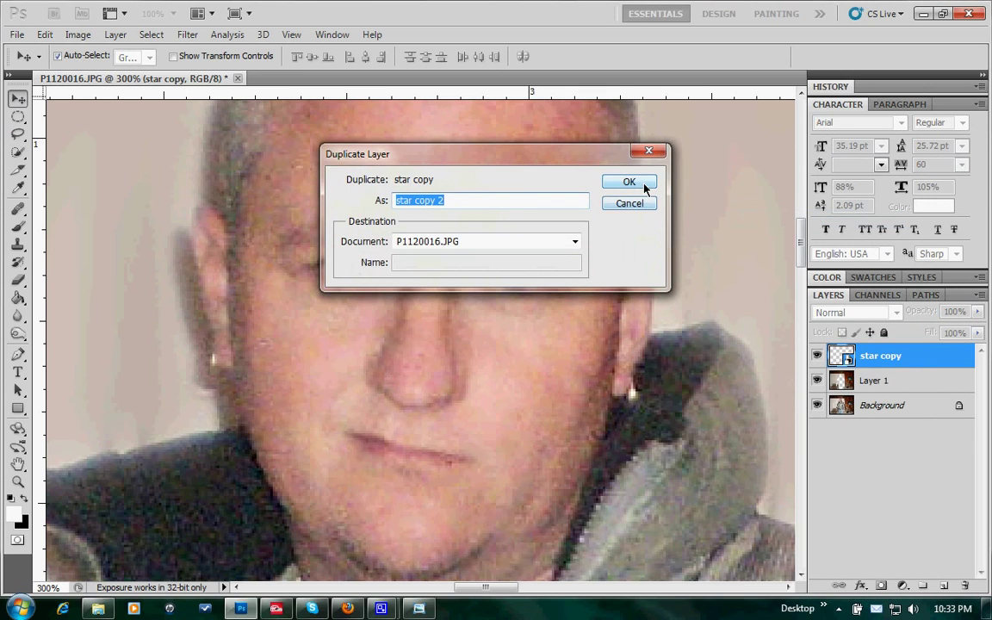
click(630, 181)
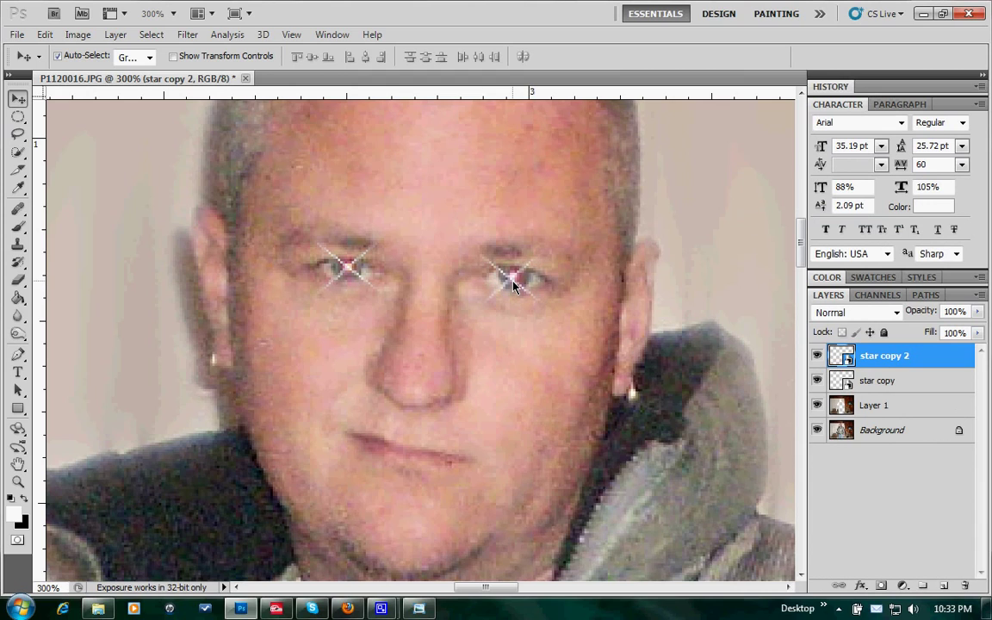
drag(512, 279, 514, 280)
shift+click(936, 387)
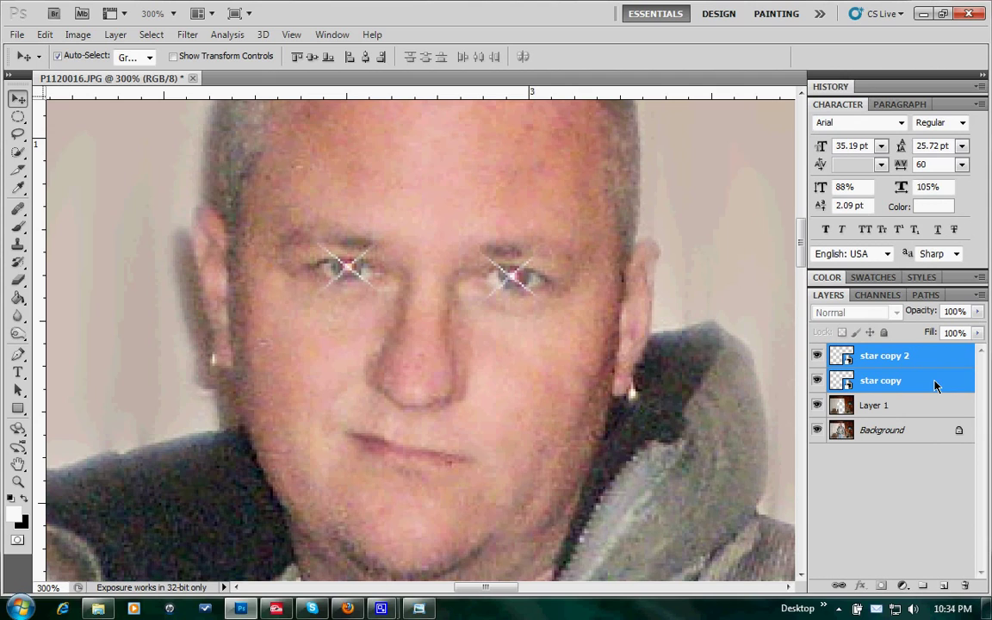
- Fade both stars, then shrink the right-eye 'star copy 2' glint to about 80%
click(977, 312)
drag(978, 330, 942, 334)
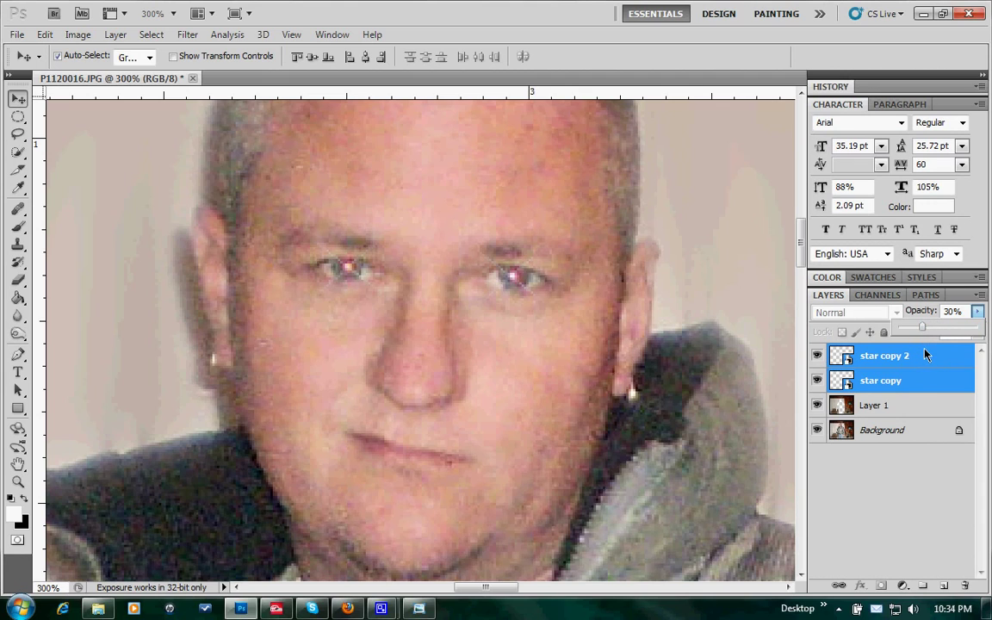
click(926, 354)
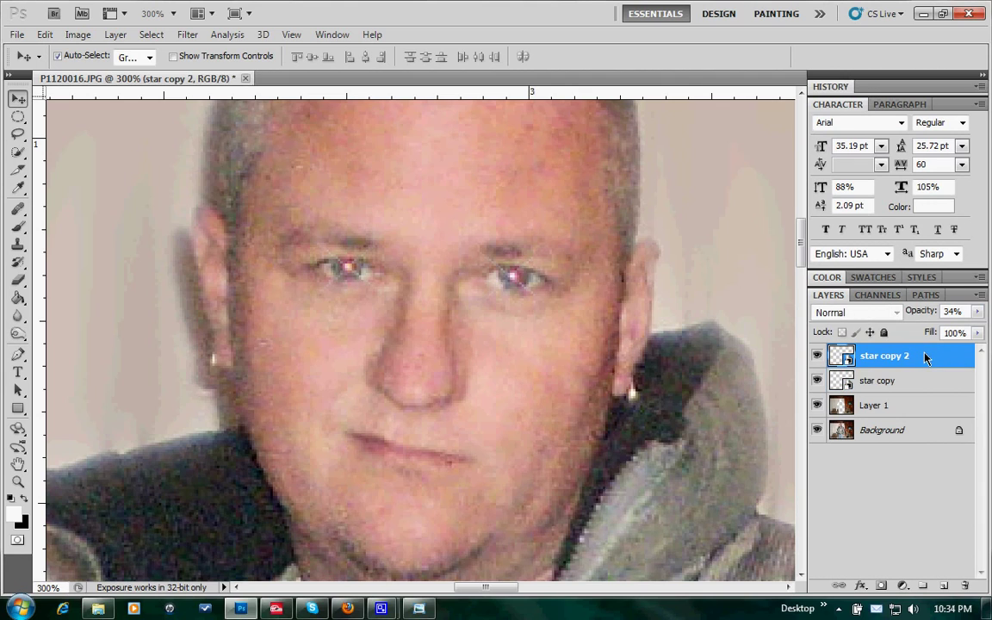
key(ctrl+t)
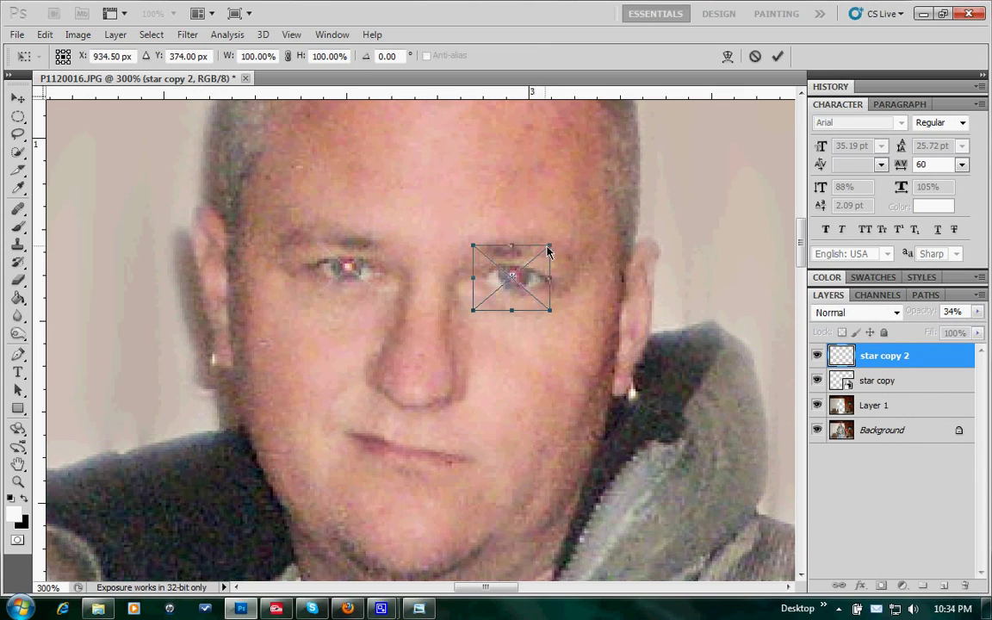
drag(552, 246, 531, 287)
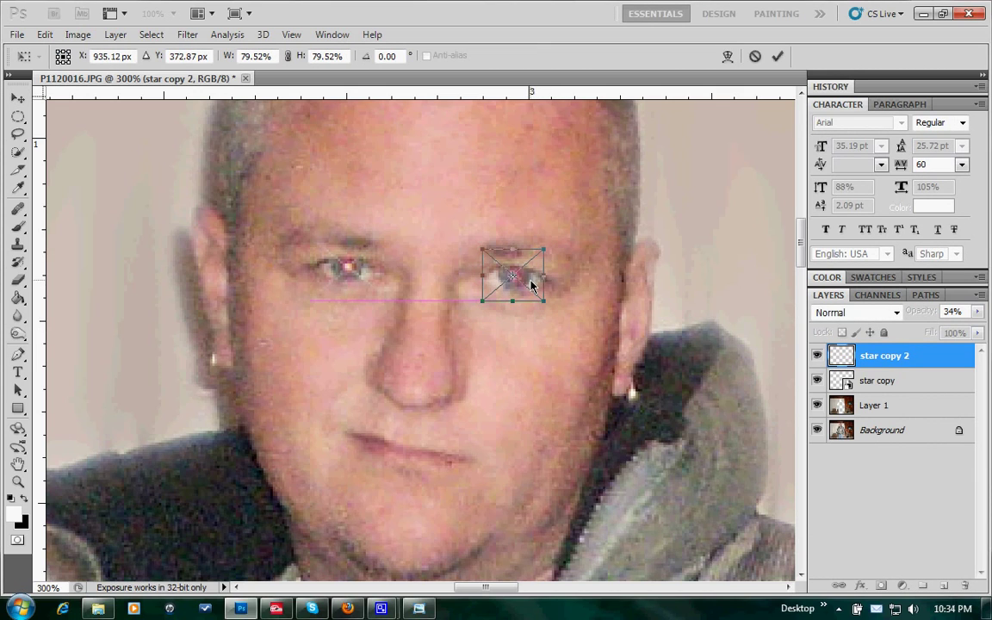
key(Return)
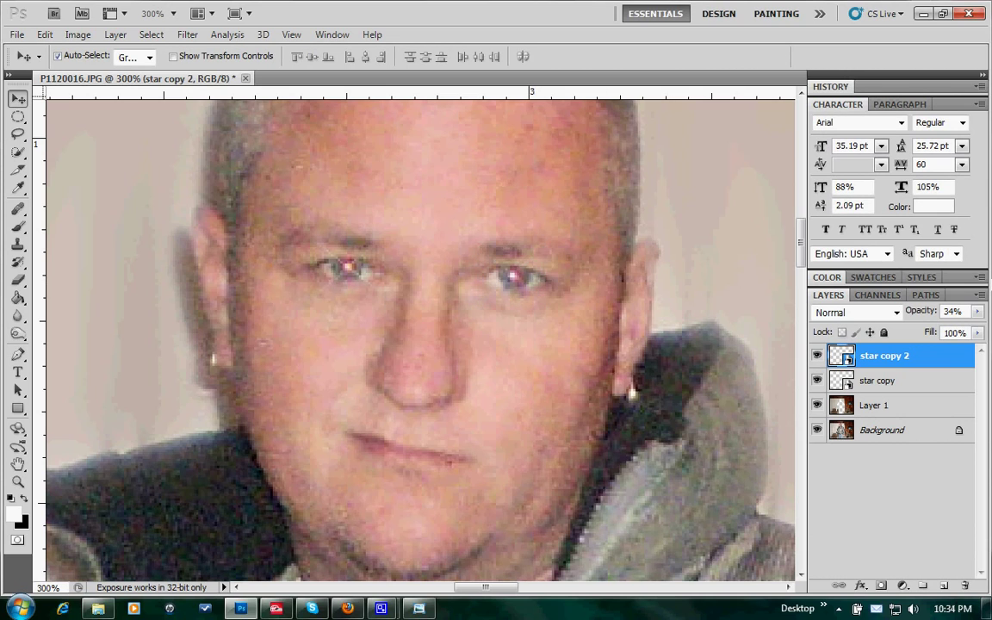
- Set both star glint layers to 62% opacity
shift+click(880, 379)
click(977, 311)
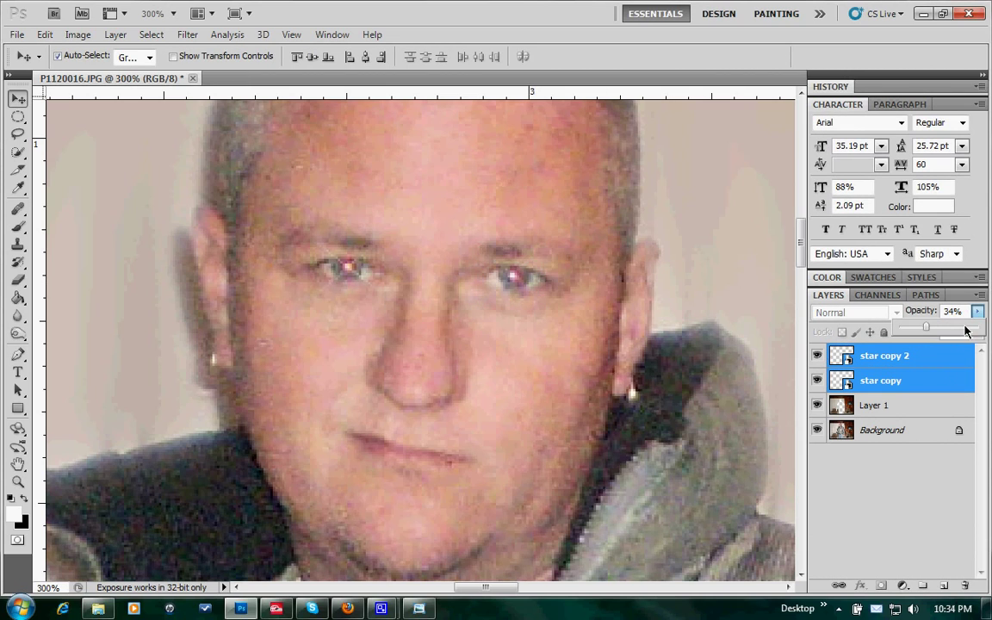
drag(935, 334, 950, 328)
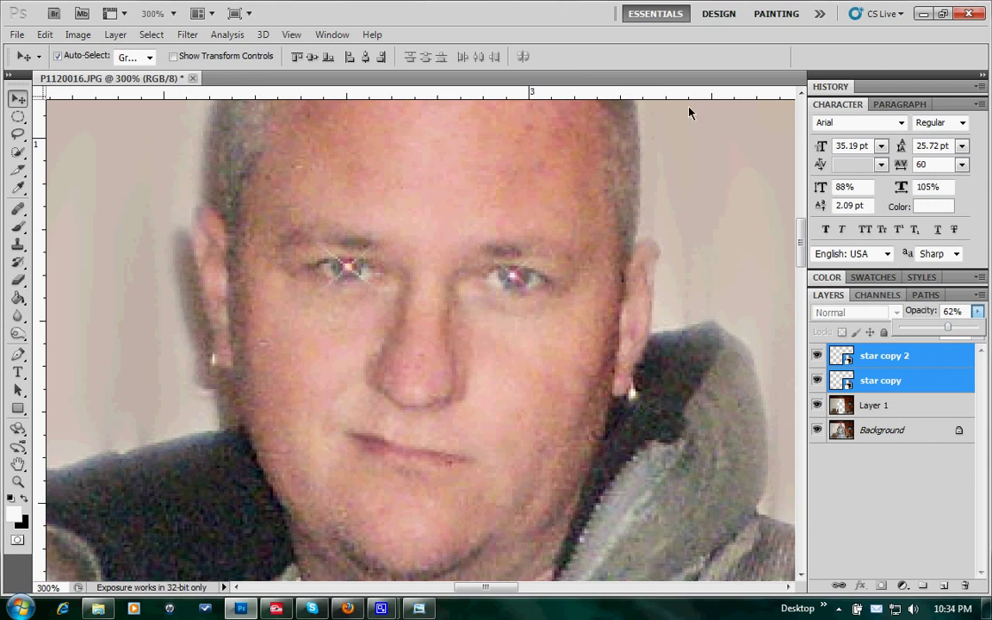
key(Return)
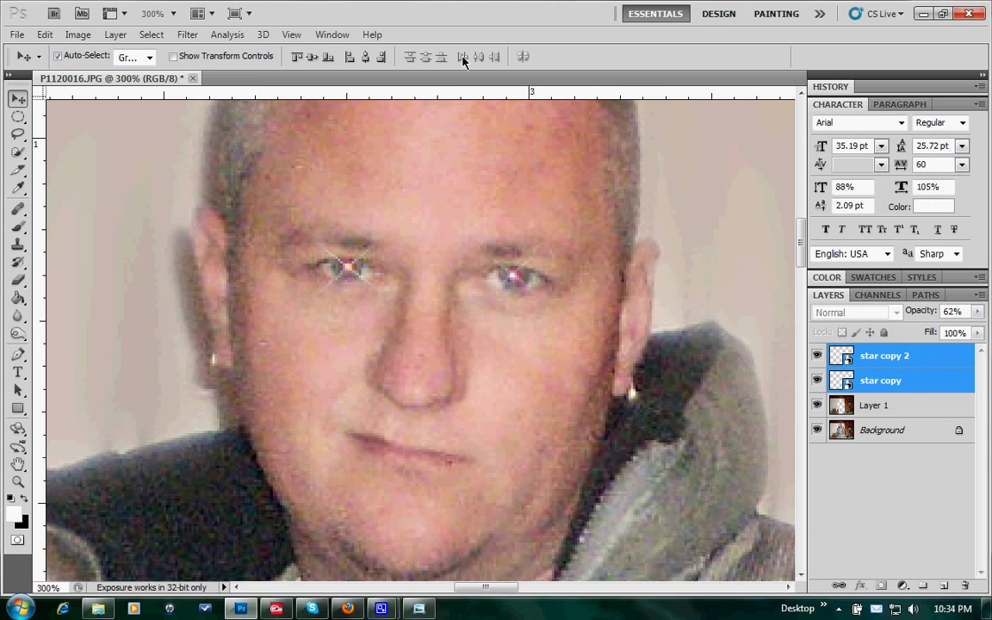
- Zoom out until the whole photo with both star glints is visible
key(ctrl+minus)
key(ctrl+minus)
key(ctrl+minus)
key(ctrl+minus)
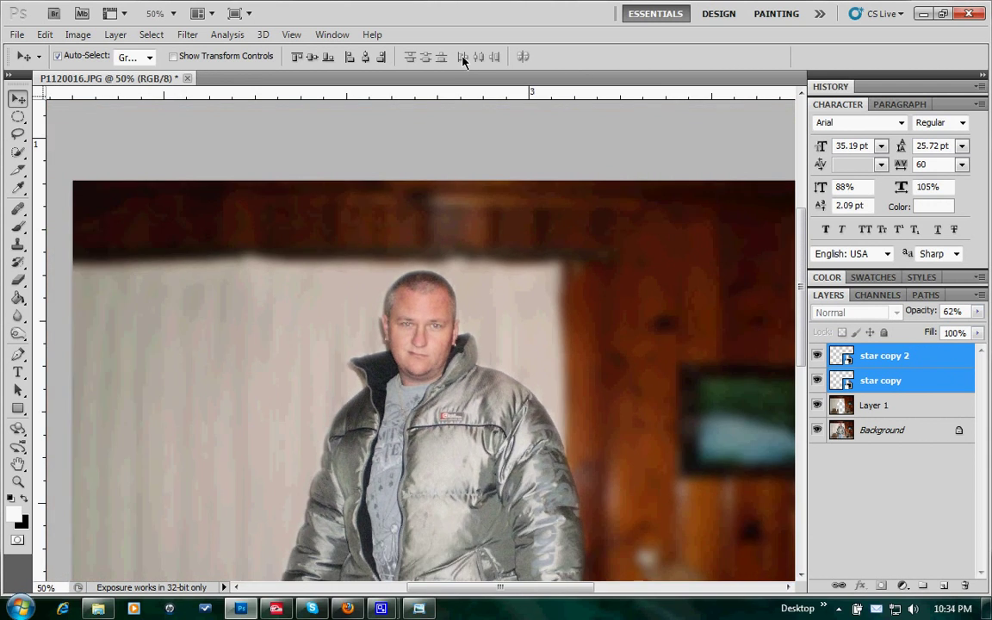
key(ctrl+plus)
key(ctrl+plus)
key(ctrl+plus)
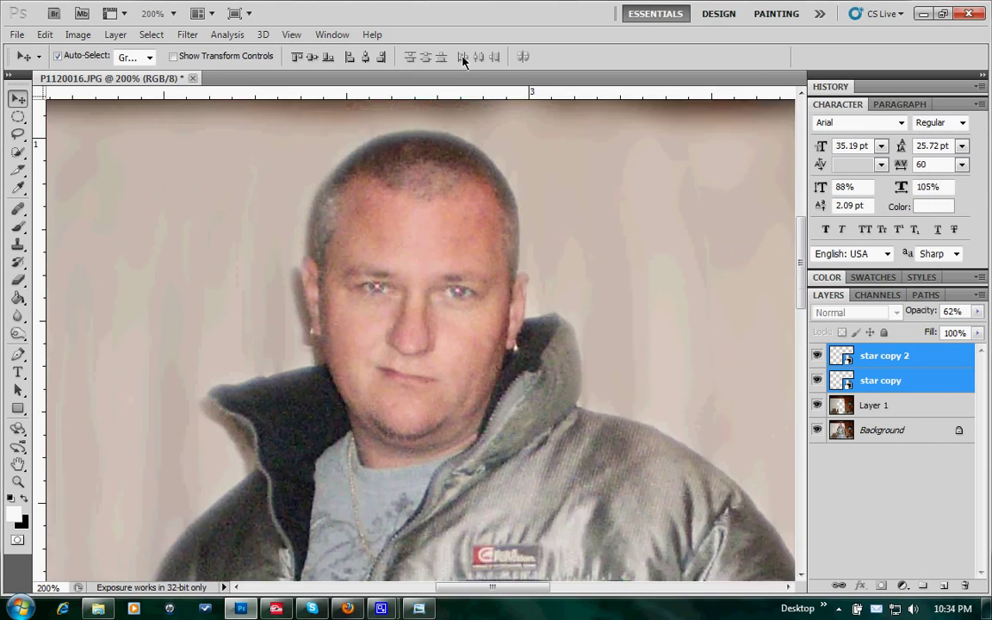
key(ctrl+minus)
key(ctrl+minus)
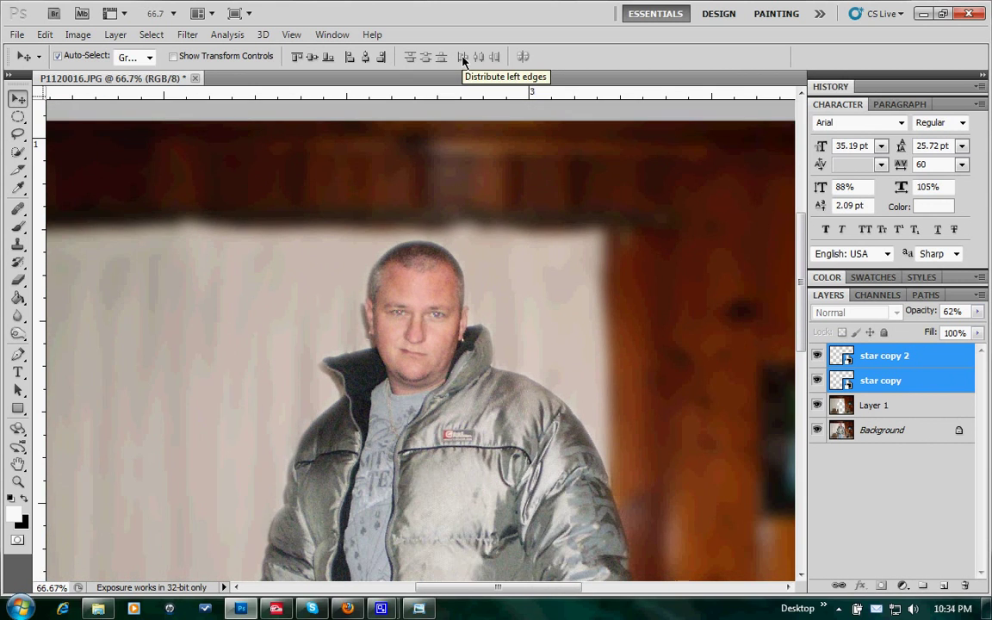
scroll(434, 297, down, 3)
scroll(421, 361, down, 5)
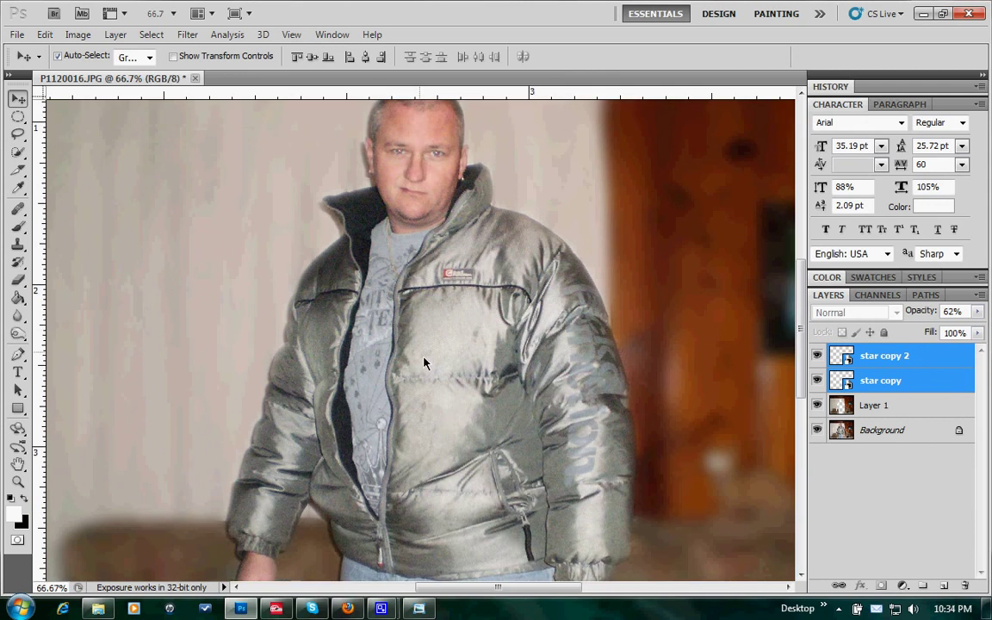
scroll(427, 377, up, 5)
key(ctrl+minus)
key(ctrl+minus)
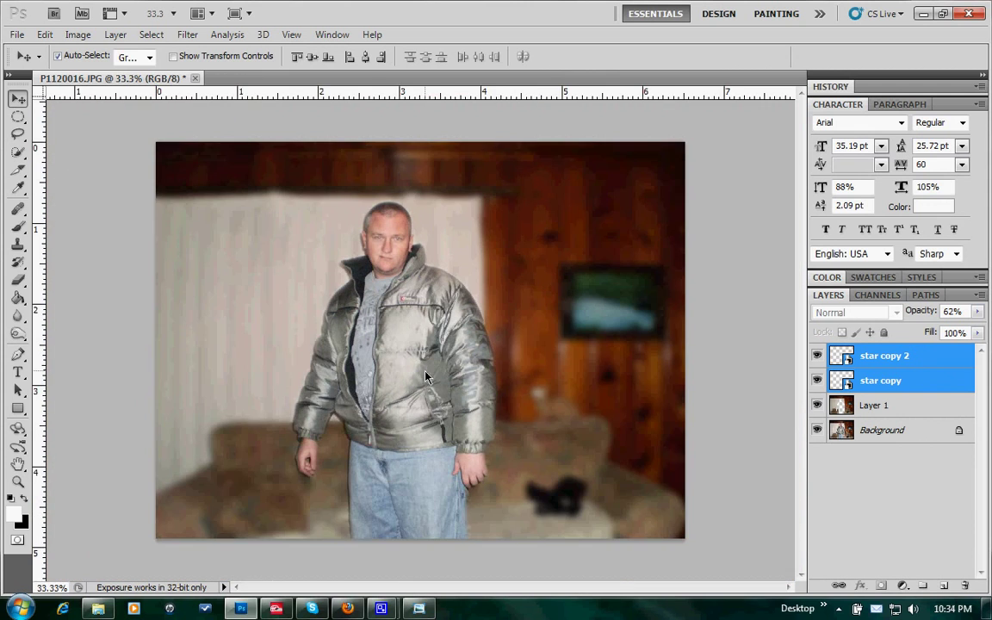
click(17, 372)
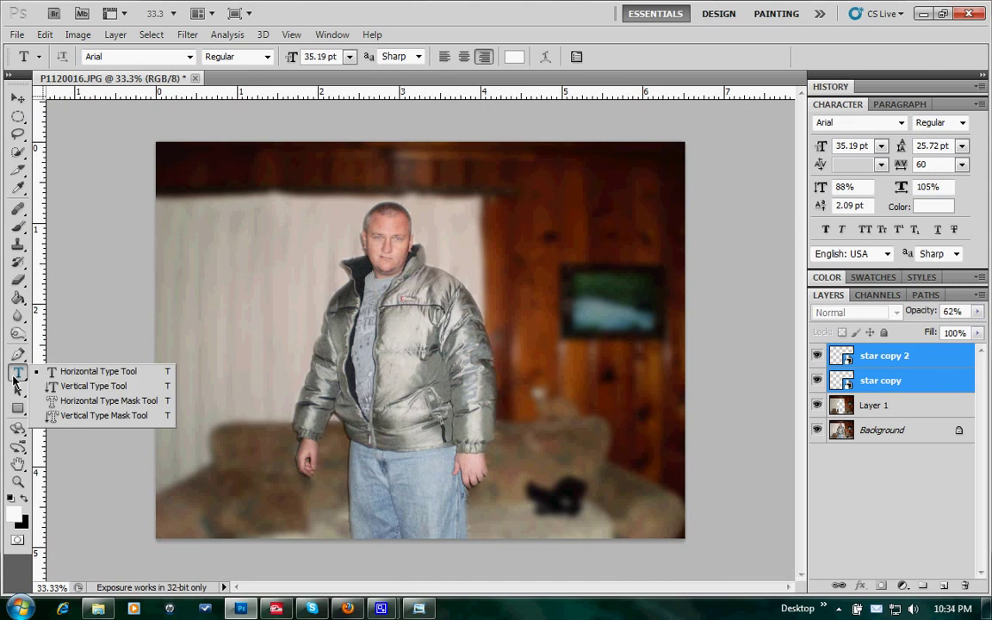
- Type 'ElitePublishing's & Graffix' on the photo, correcting the typos along the way
click(83, 374)
click(387, 376)
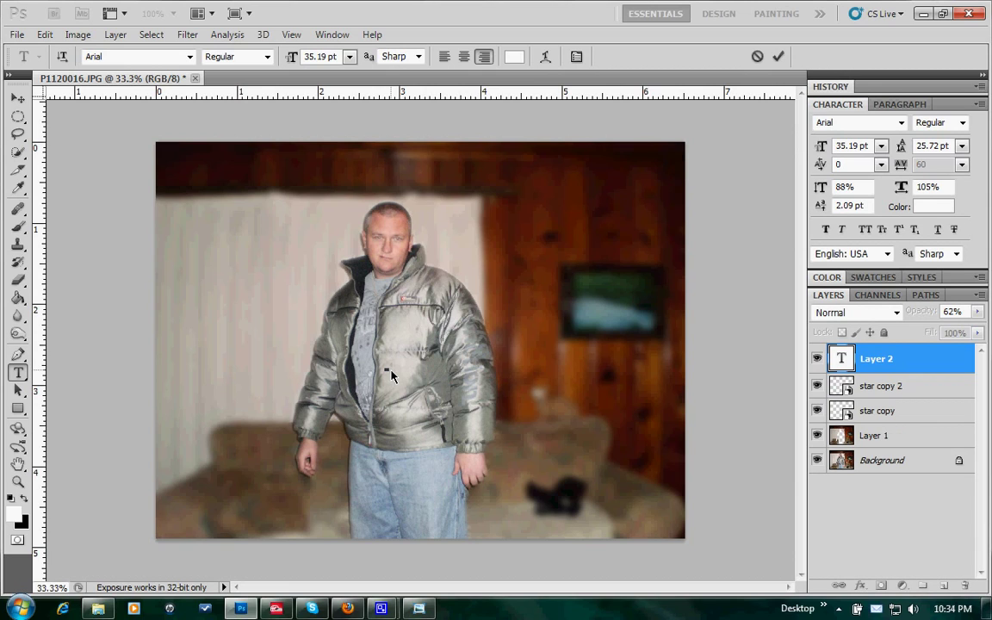
text(ElitePublishings)
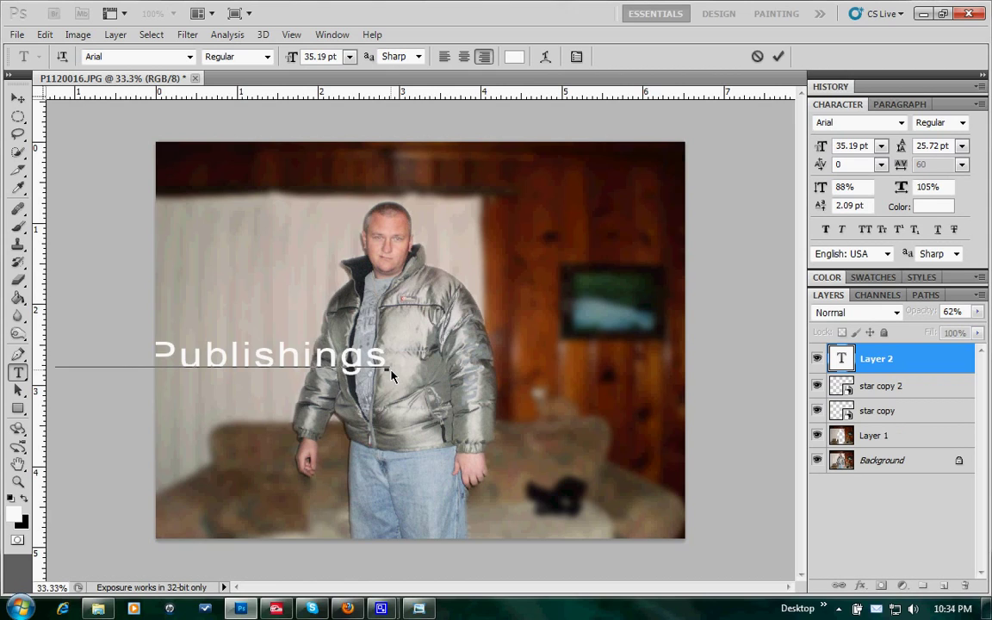
key(BackSpace)
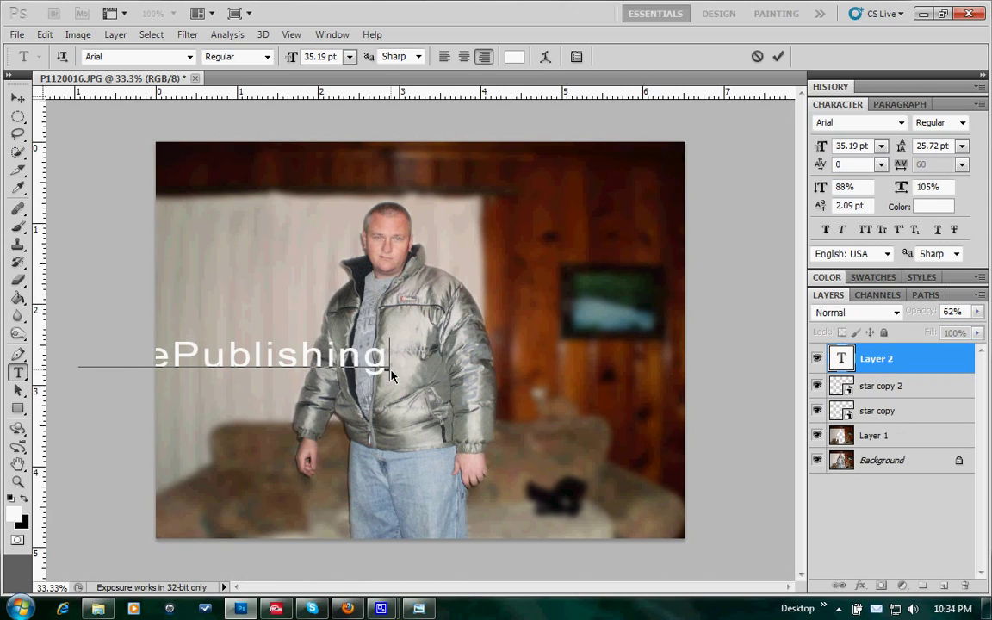
key(BackSpace)
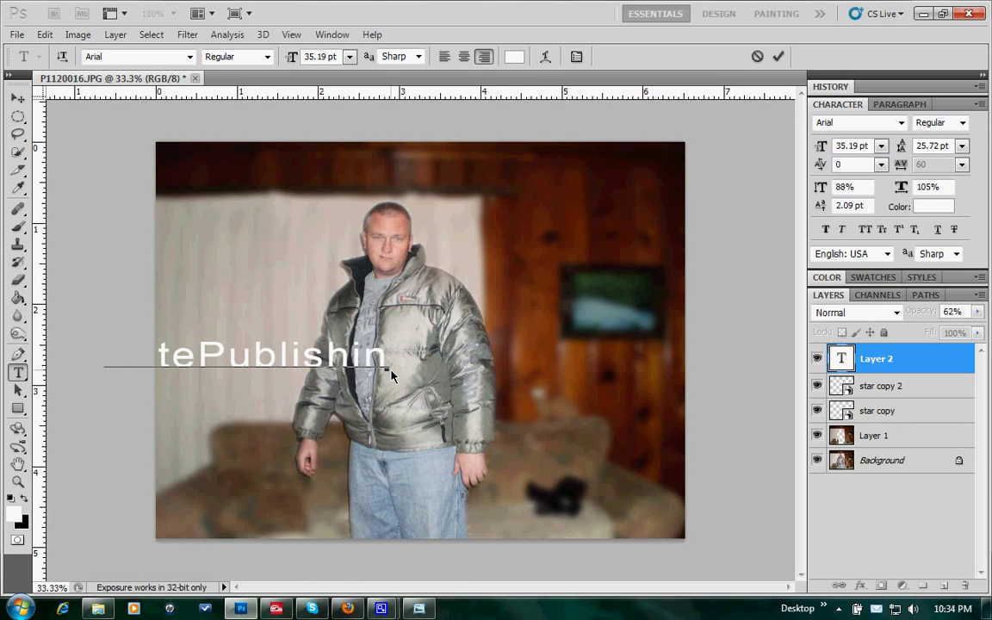
text(g's & G)
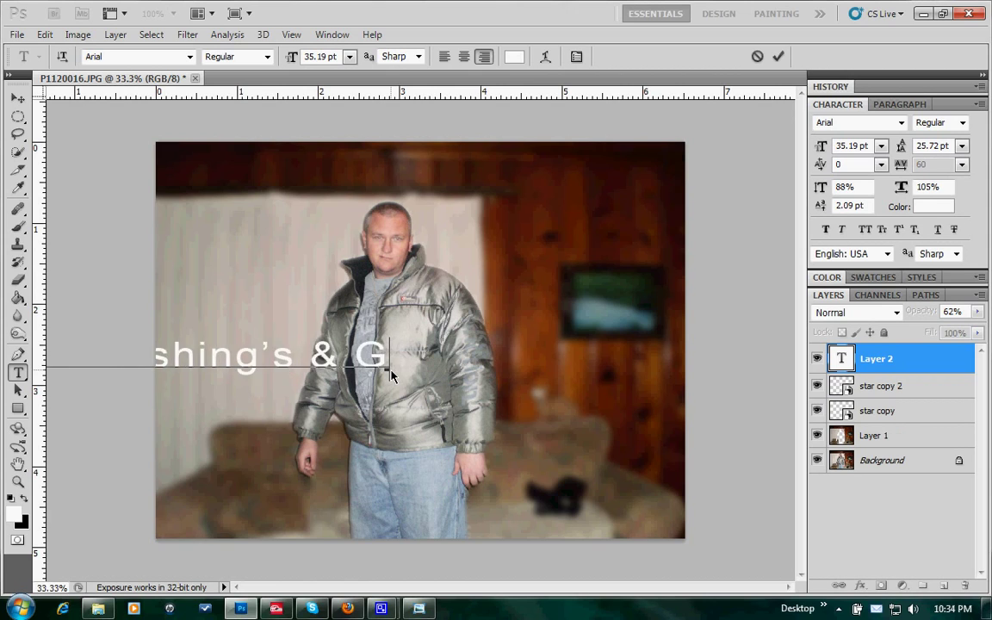
text(raffic)
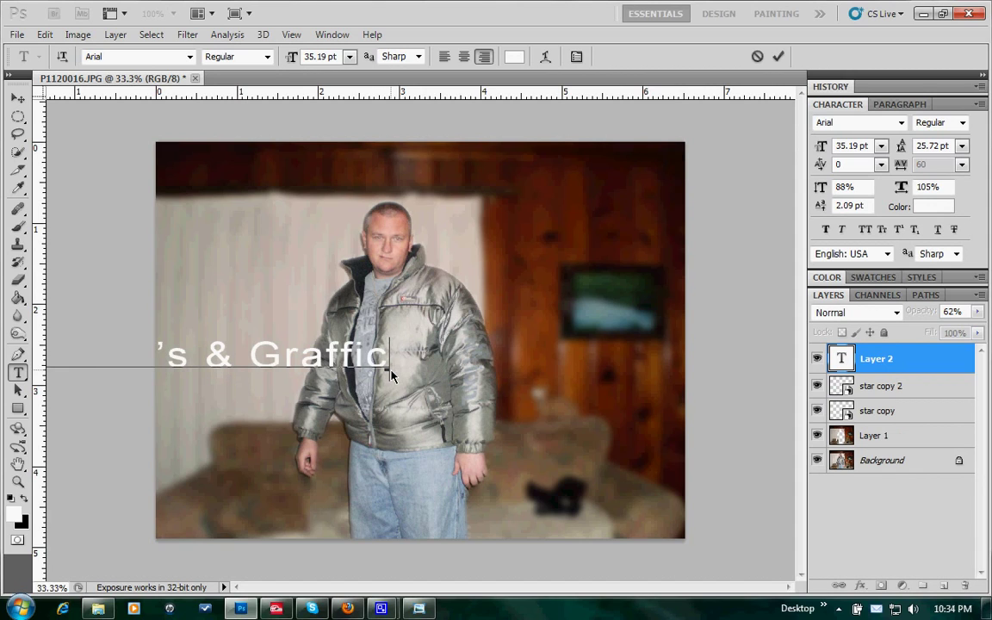
key(BackSpace)
text(xz)
key(BackSpace)
key(BackSpace)
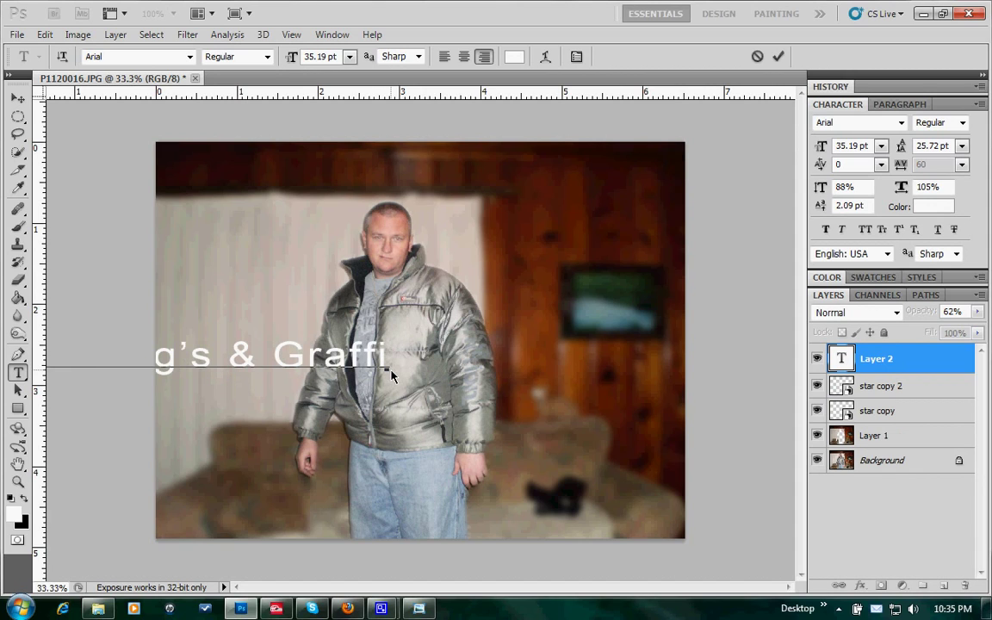
text(x)
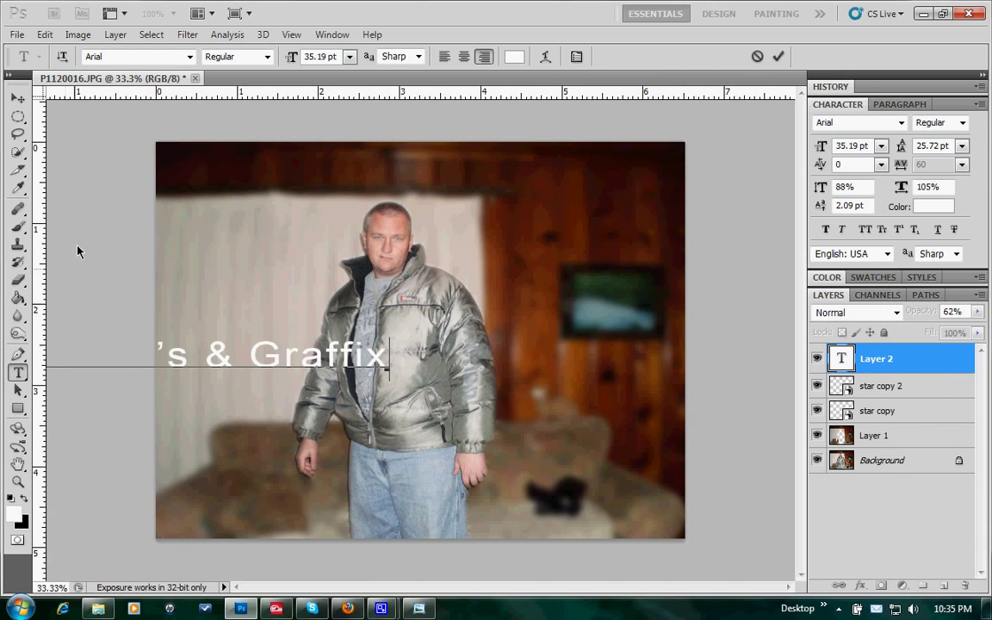
- Move the text onto the photo, scale it to about 84% and rotate it about 18° diagonally
click(18, 98)
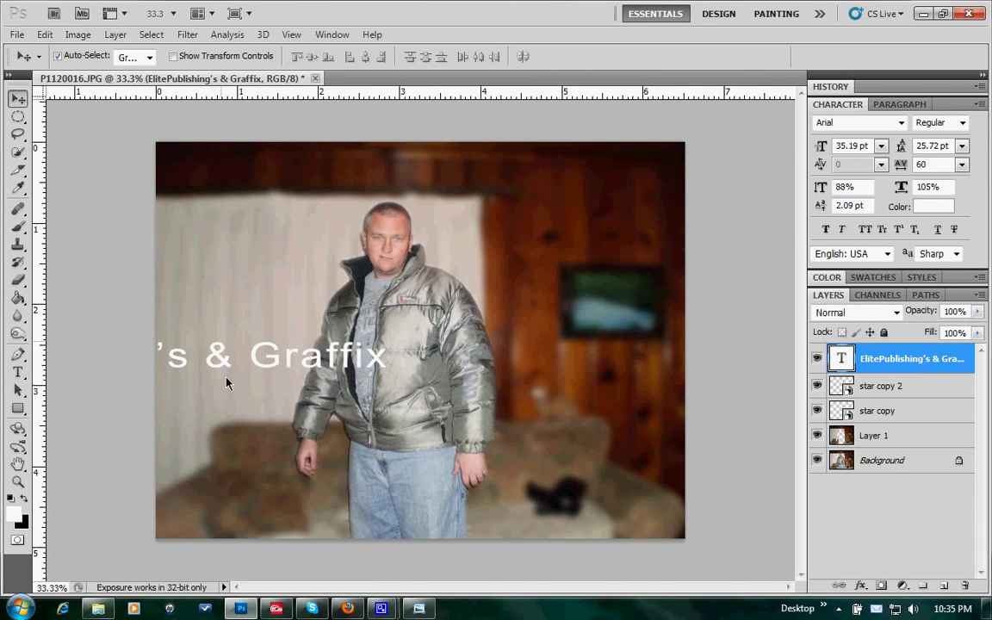
drag(256, 364, 517, 420)
key(ctrl+t)
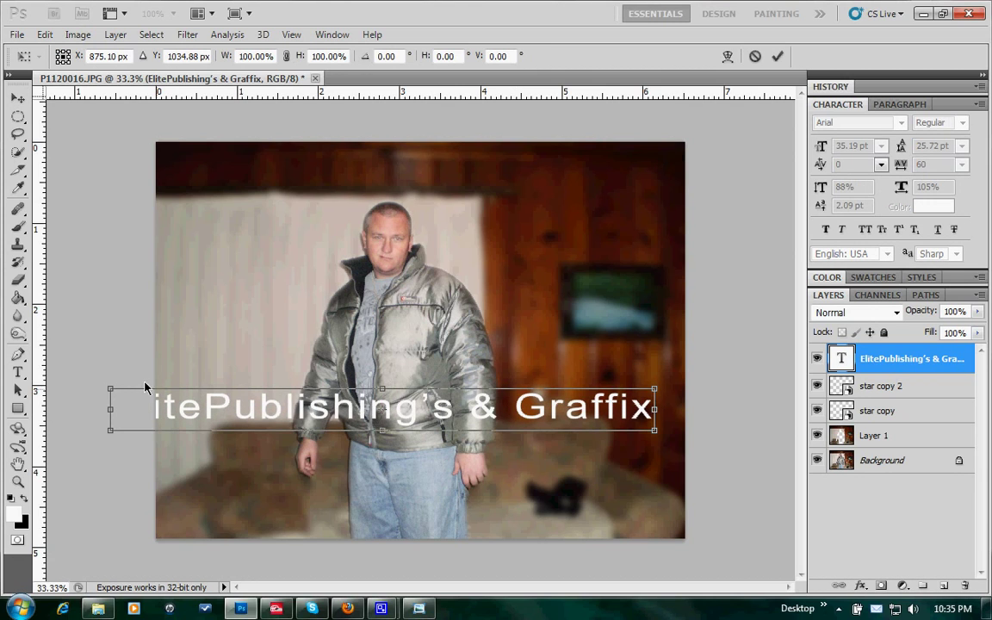
drag(108, 389, 196, 407)
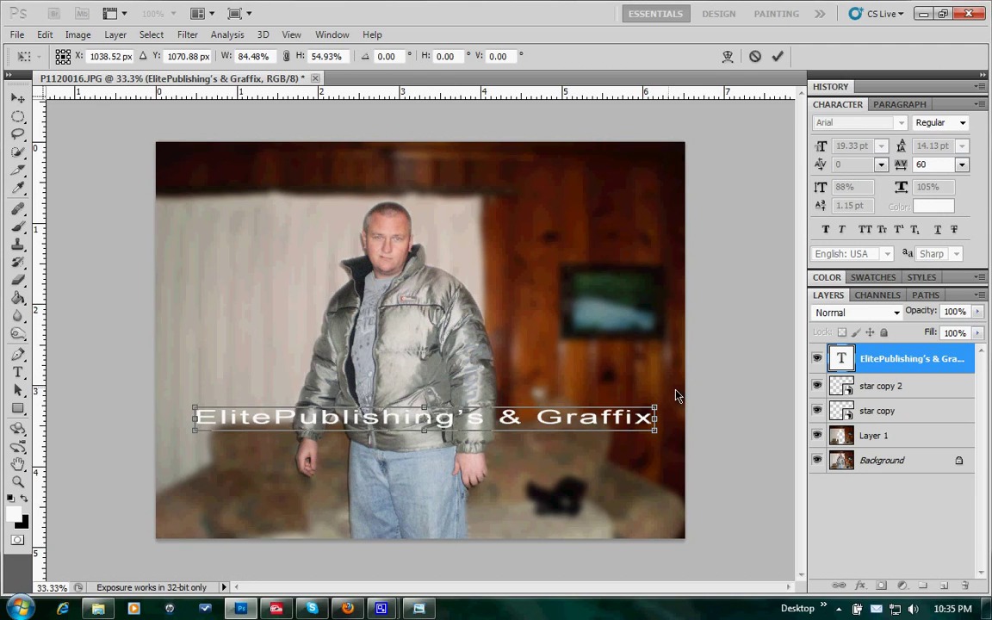
drag(676, 396, 657, 320)
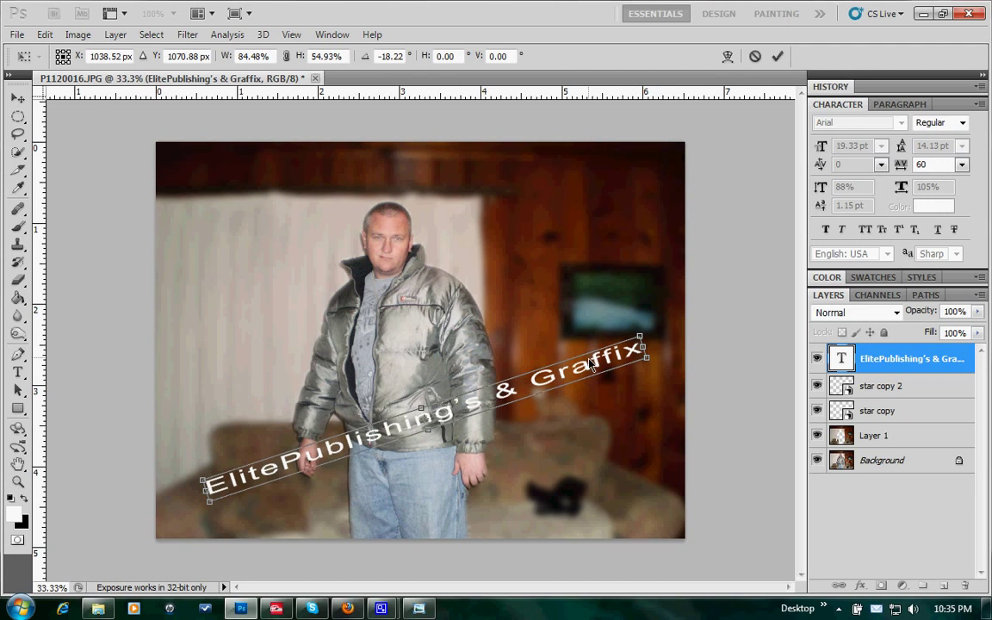
drag(591, 365, 586, 288)
key(Return)
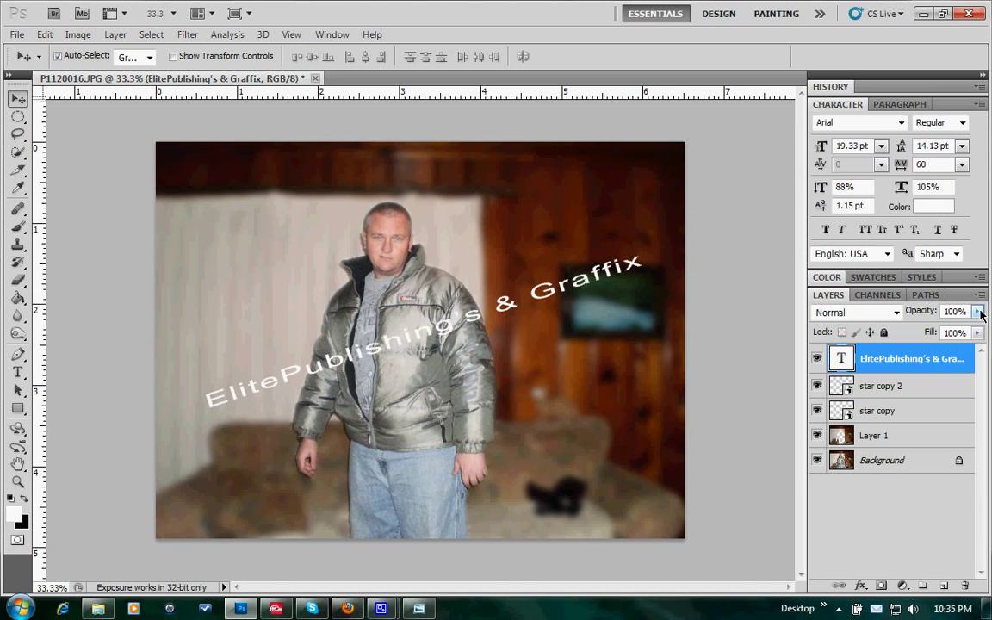
- Lower the 'ElitePublishing's & Graffix' text layer's opacity to 44%
click(979, 314)
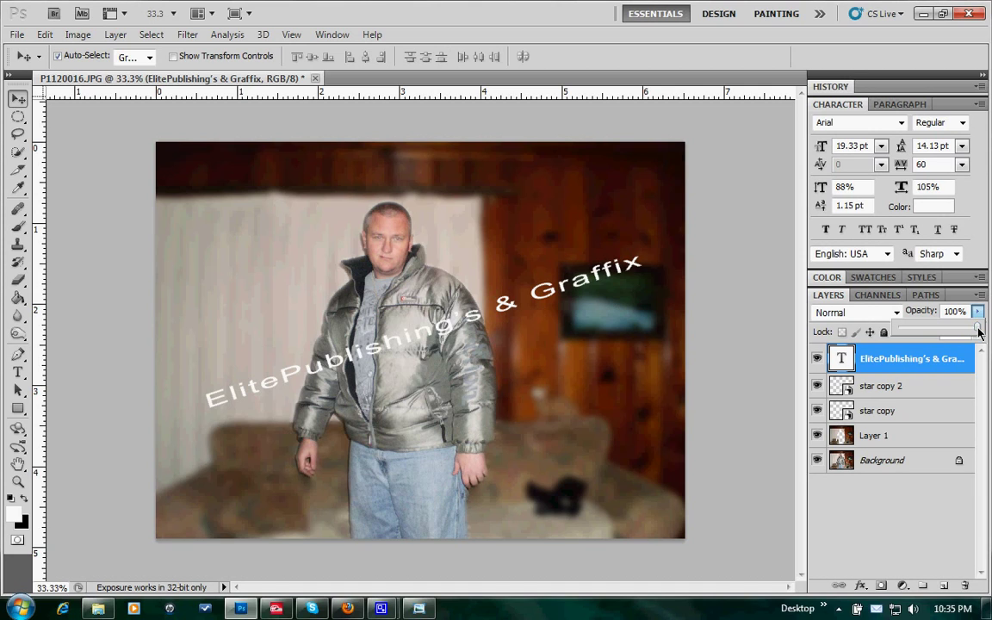
drag(978, 328, 933, 334)
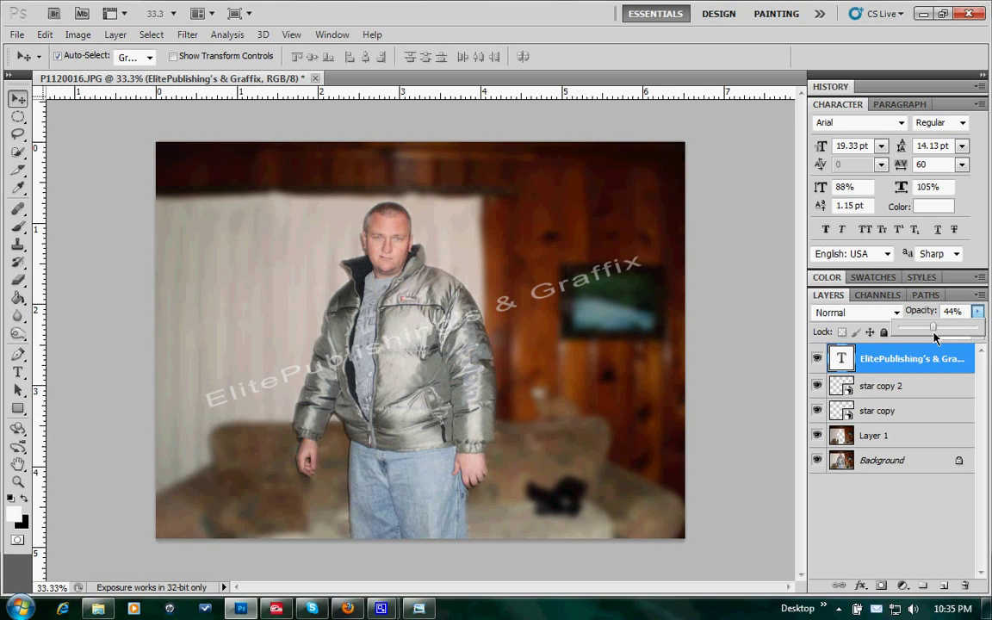
click(978, 313)
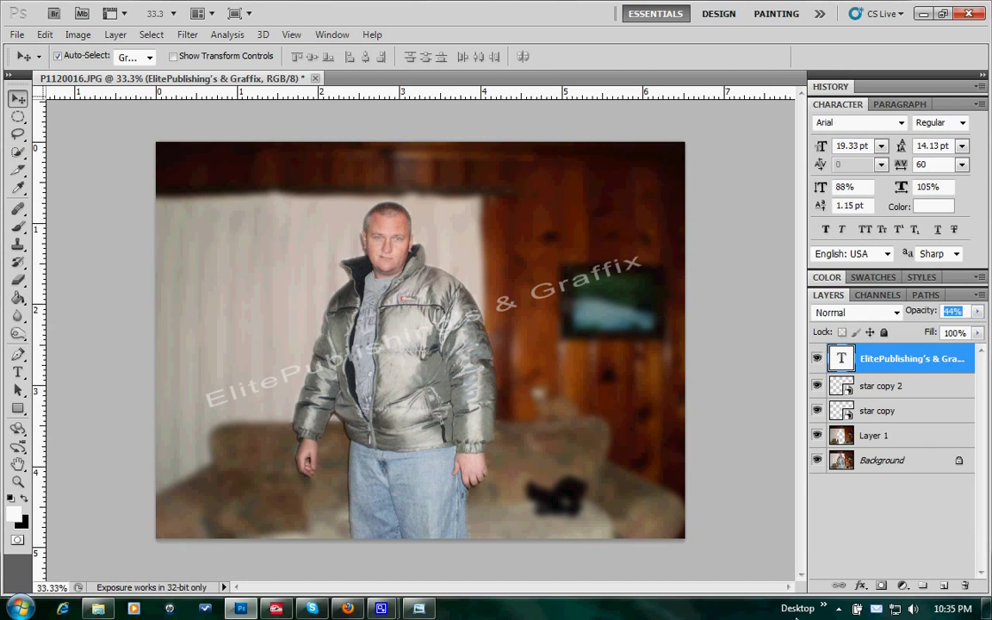
mouse_move(381, 611)
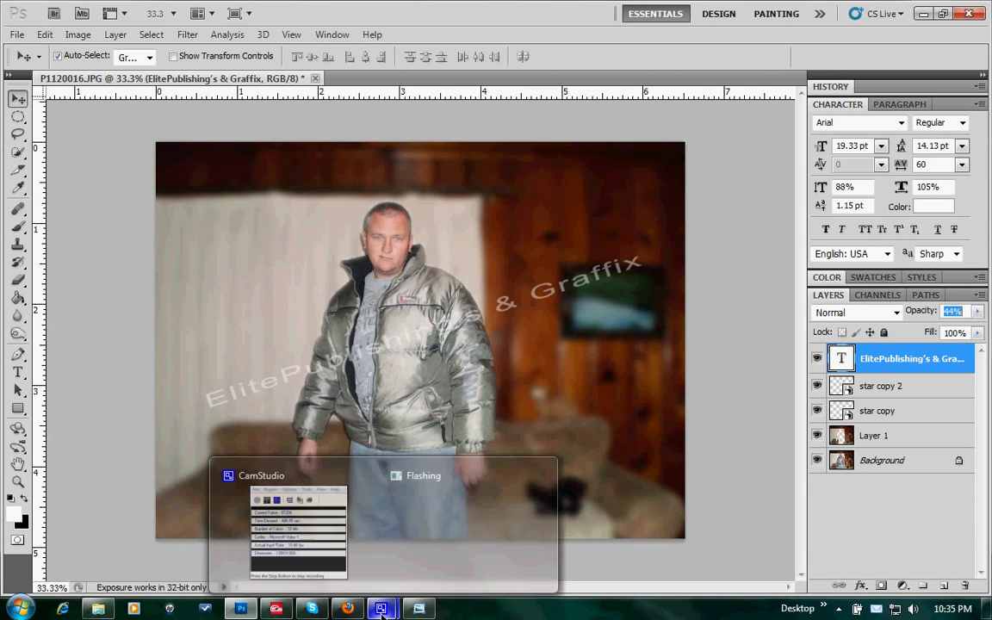